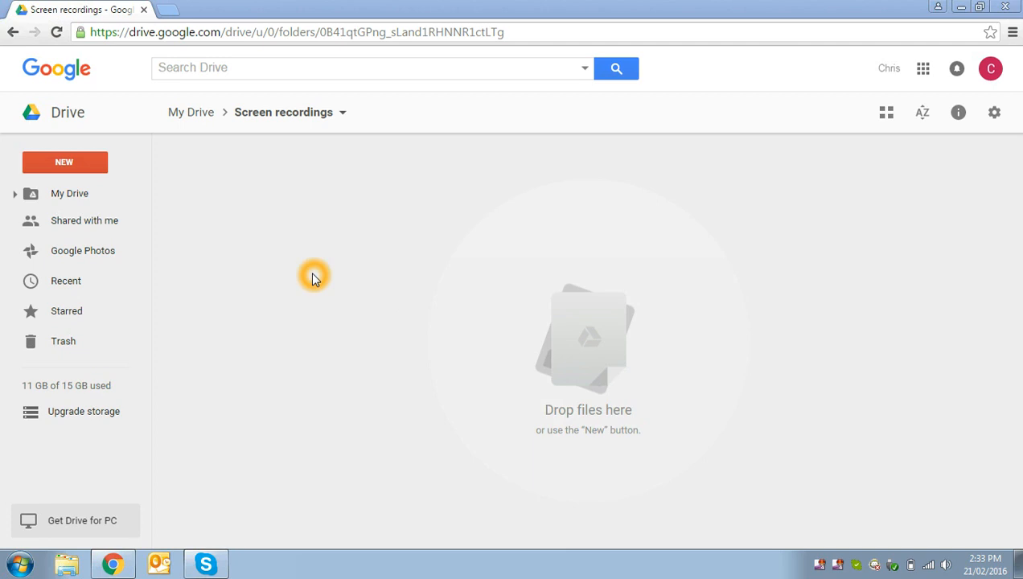
- Create a new Google Sheets spreadsheet in the Screen recordings folder
{"action": "left_click", "coordinate": [185, 217]}
{"action": "left_click", "coordinate": [64, 166]}
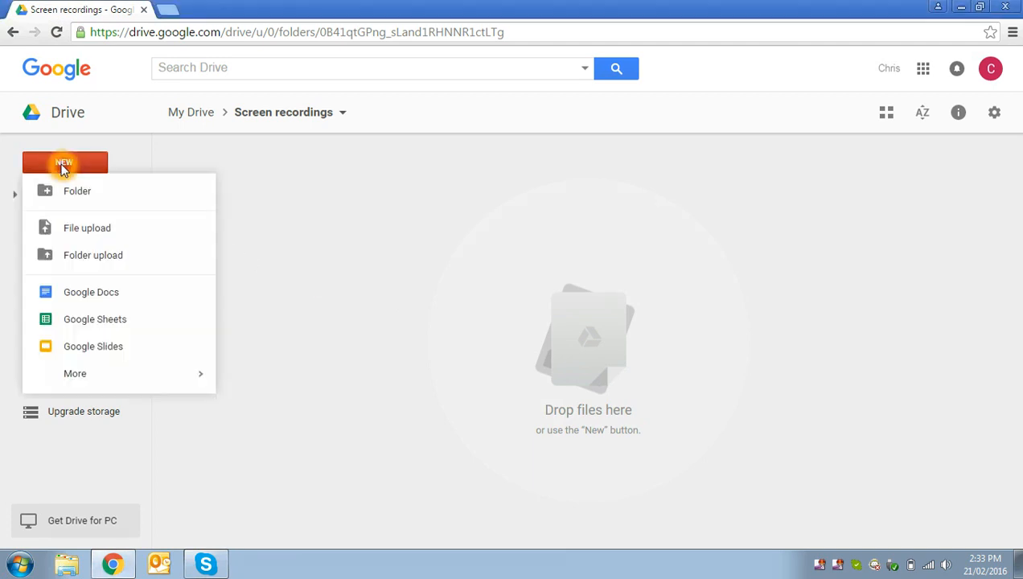
{"action": "left_click", "coordinate": [110, 321]}
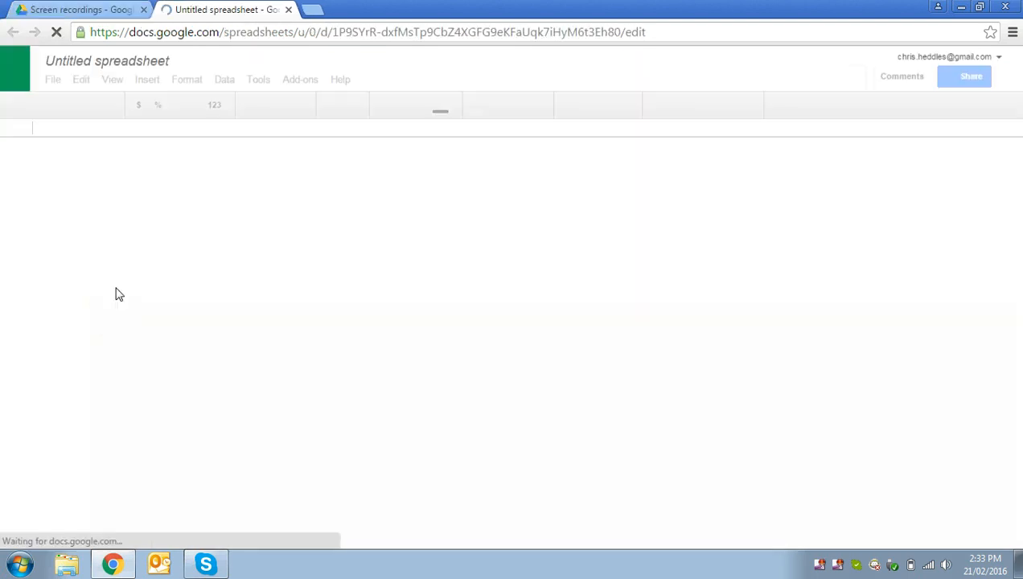
- Rename the untitled spreadsheet as "My finances"
{"action": "left_click", "coordinate": [79, 64]}
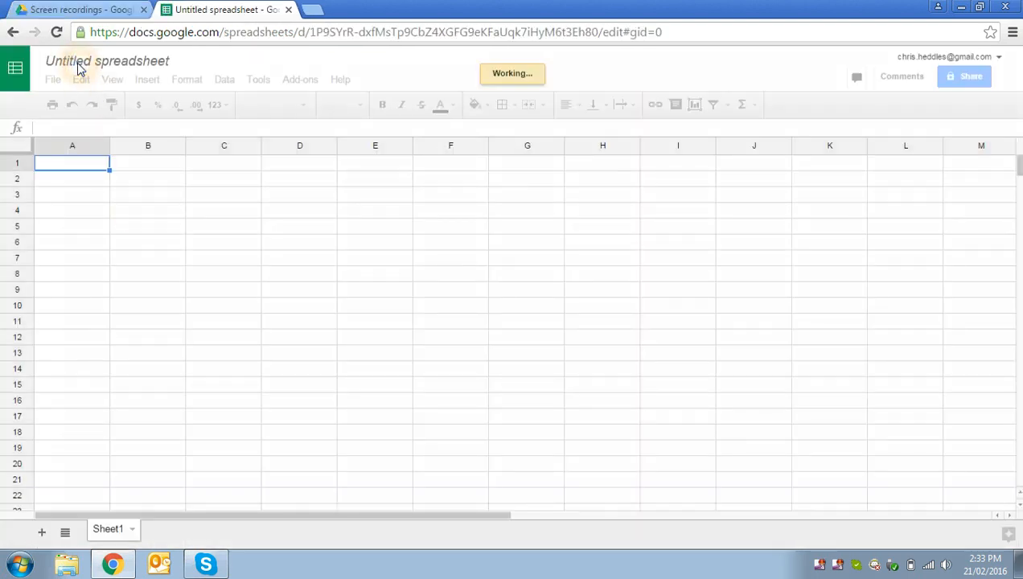
{"action": "left_click", "coordinate": [79, 66]}
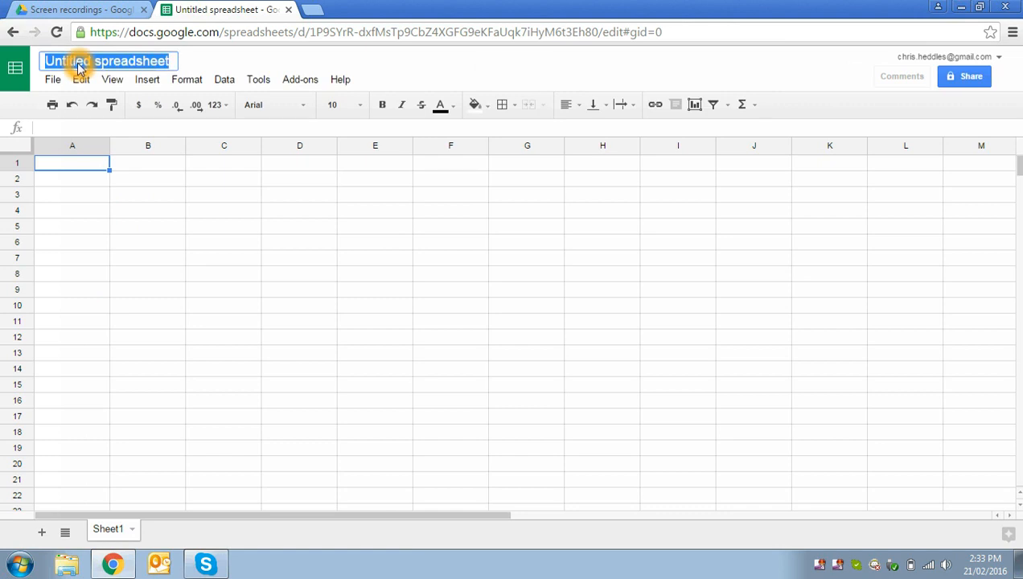
{"action": "left_click", "coordinate": [78, 63]}
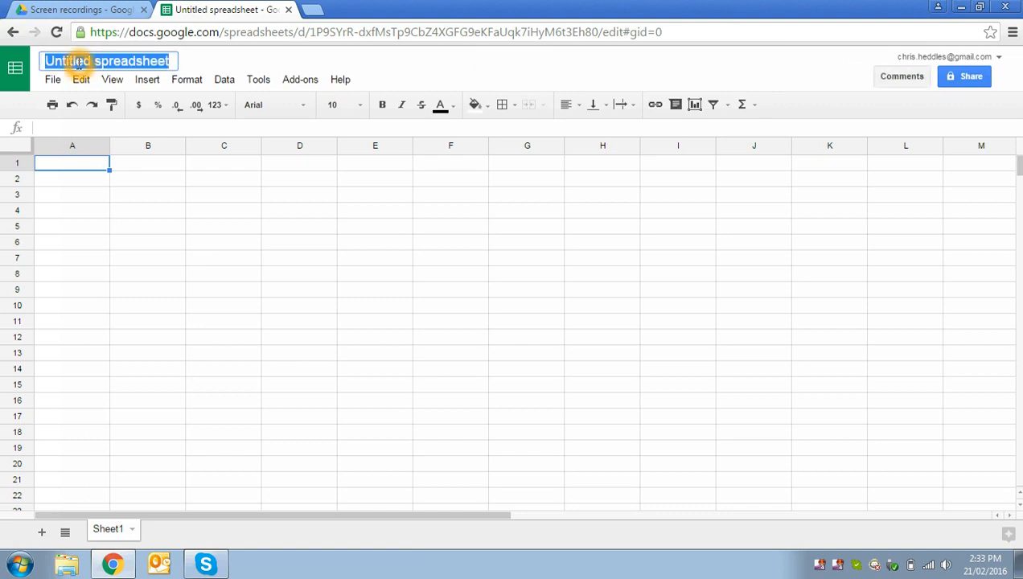
{"action": "type", "text": "My finances"}
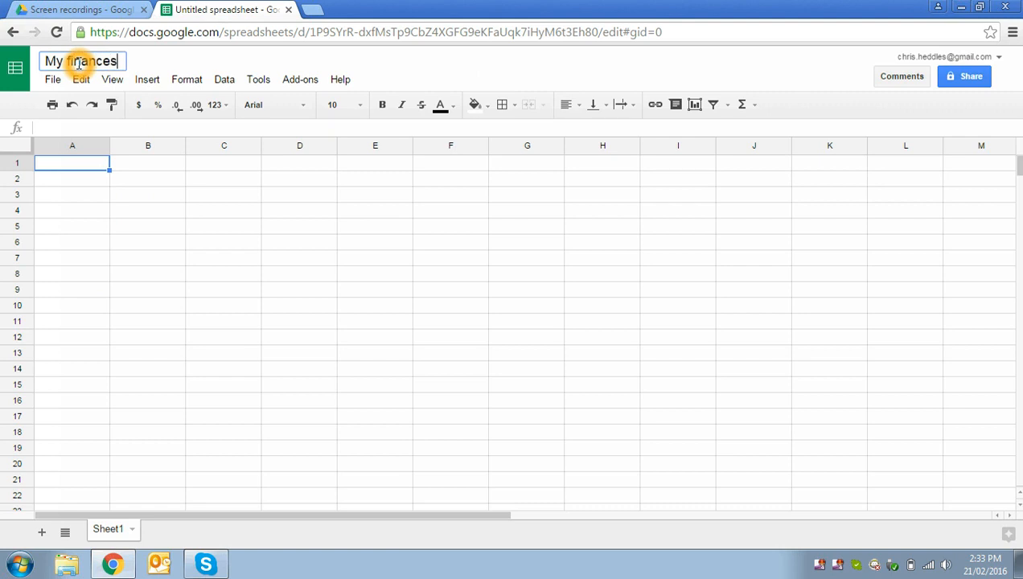
{"action": "key", "text": "Return"}
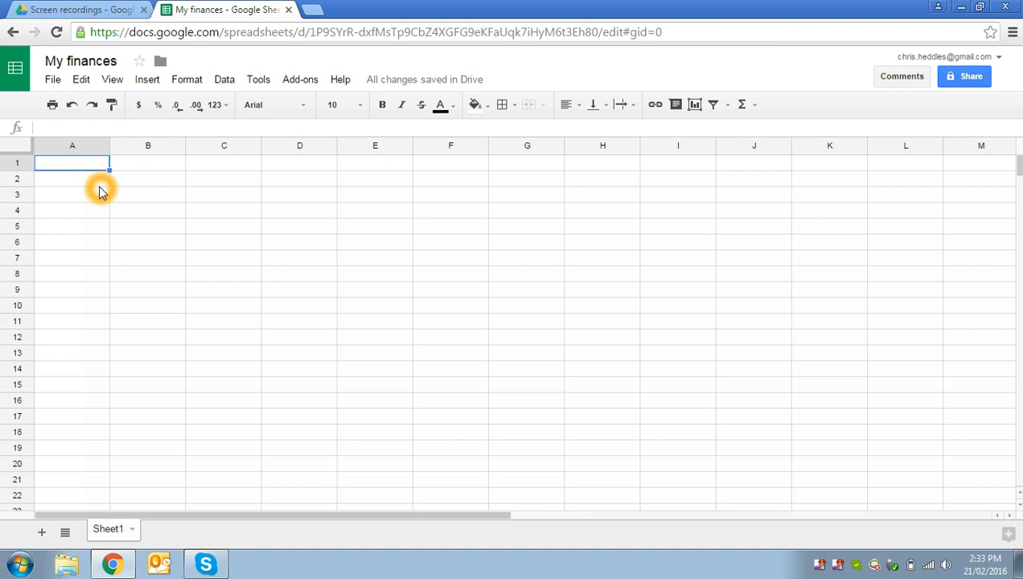
- Enter the interest rate 4.5 in cell A1 and its unit % in cell B1
{"action": "type", "text": "4.5"}
{"action": "key", "text": "Tab"}
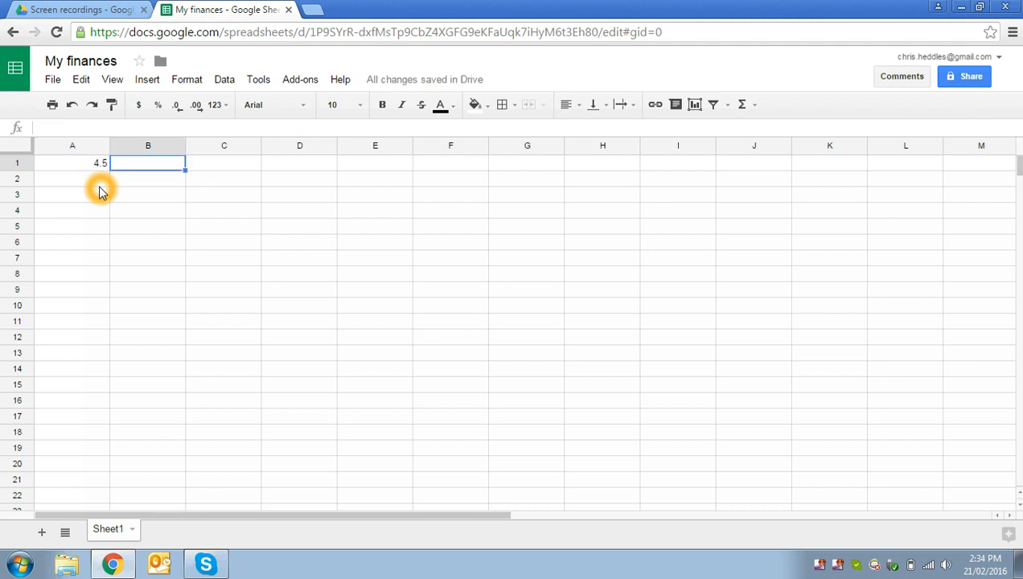
{"action": "type", "text": "%"}
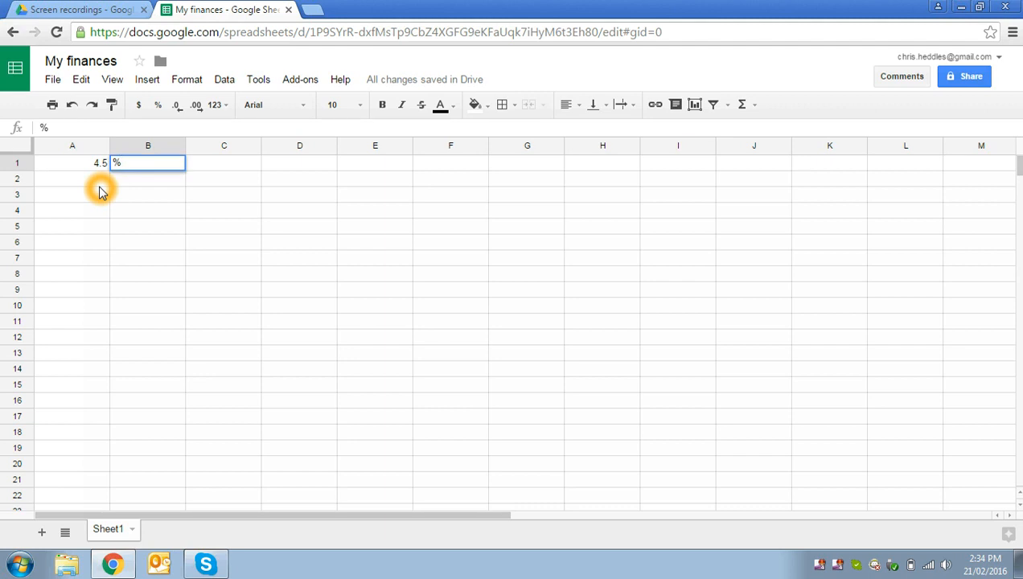
{"action": "left_click", "coordinate": [100, 185]}
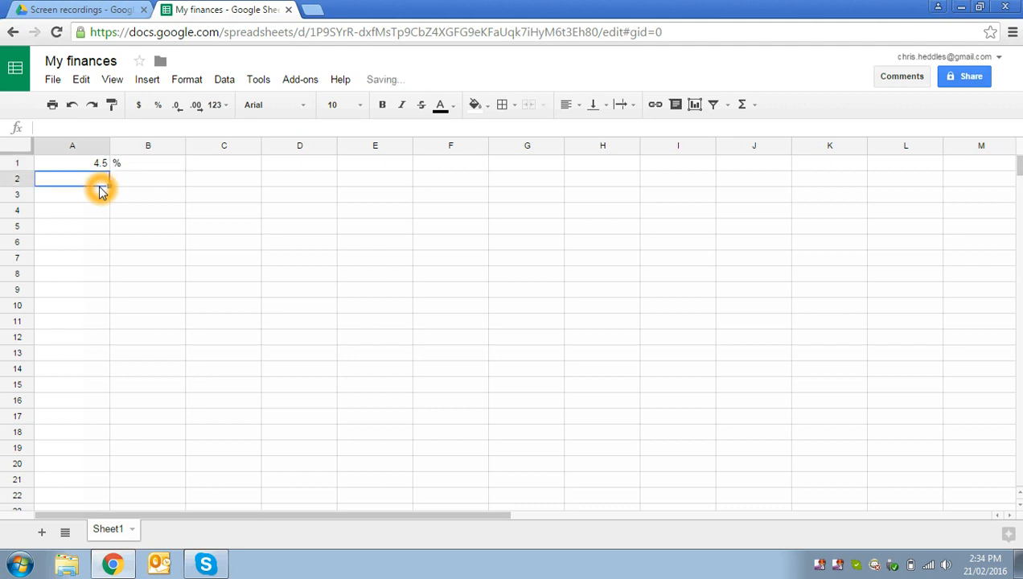
- Enter the column headings "Time (years)", "Interest" and "Balance" in cells A4 to C4
{"action": "left_click", "coordinate": [79, 210]}
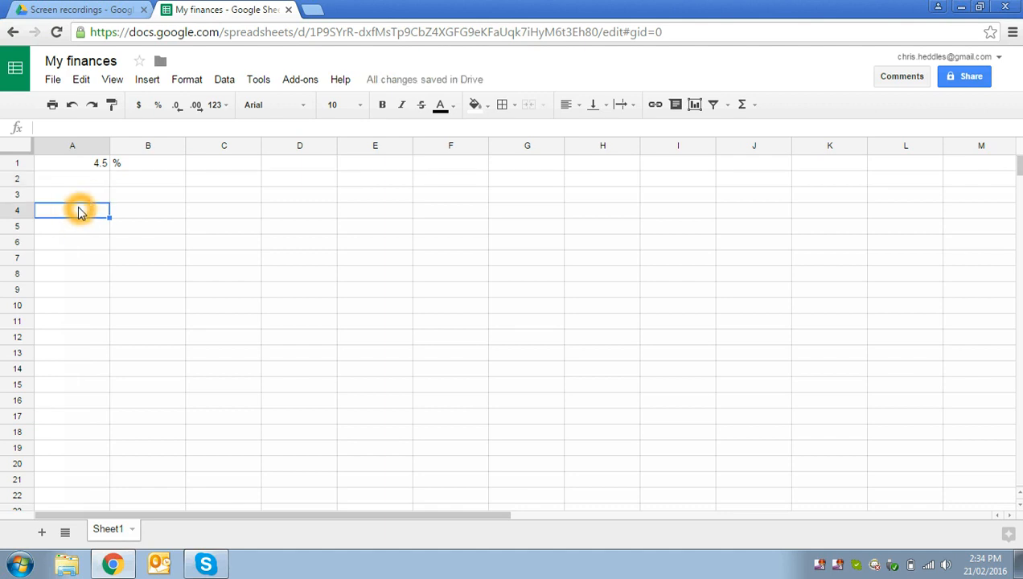
{"action": "type", "text": "Time (years)"}
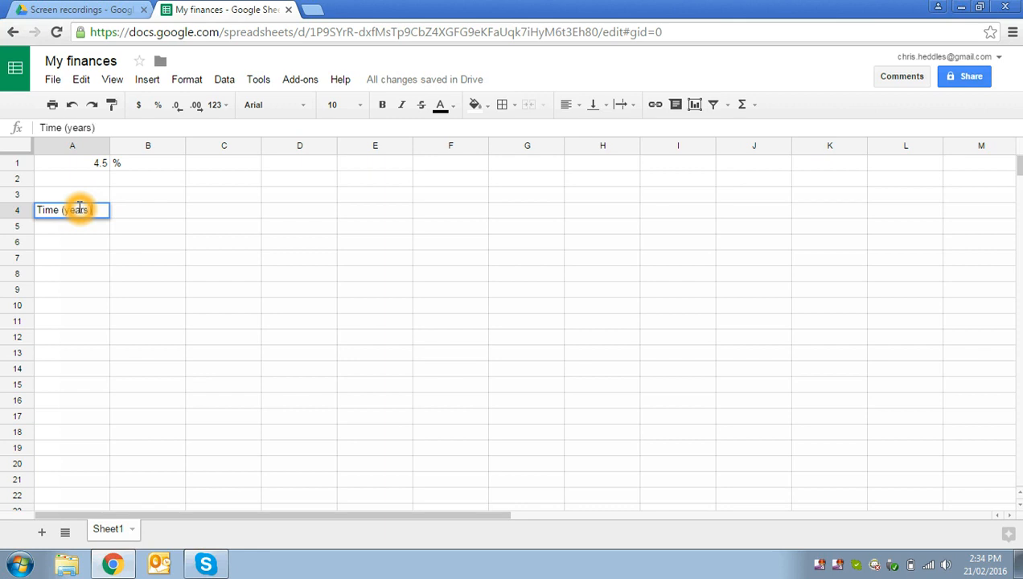
{"action": "key", "text": "Tab"}
{"action": "type", "text": "Interest"}
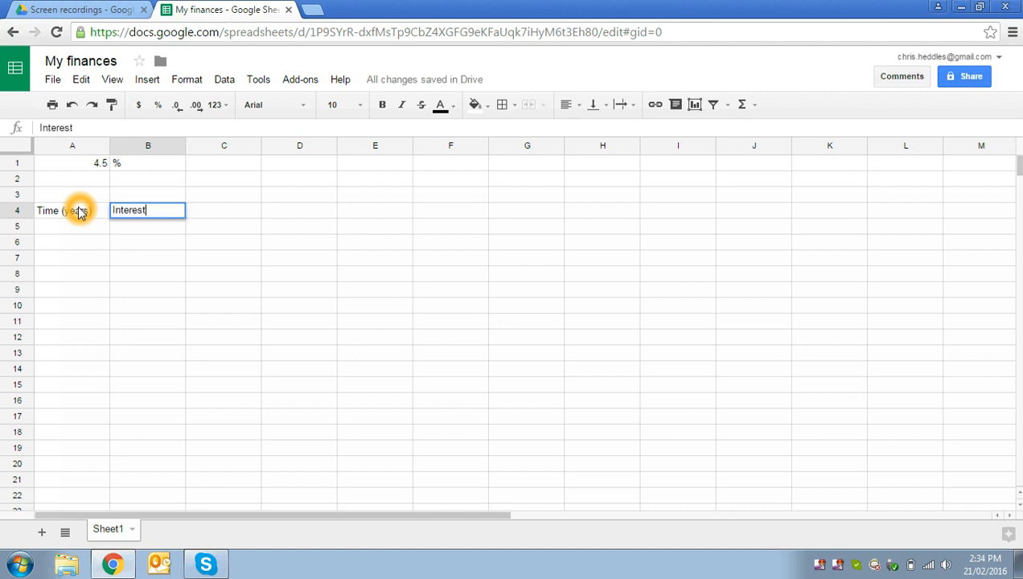
{"action": "key", "text": "Tab"}
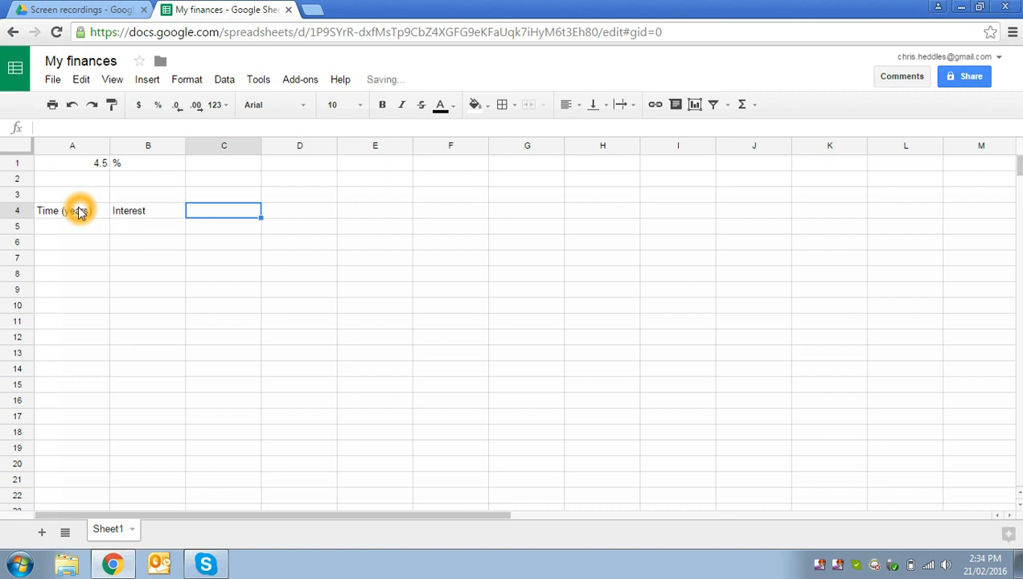
{"action": "type", "text": "Balance"}
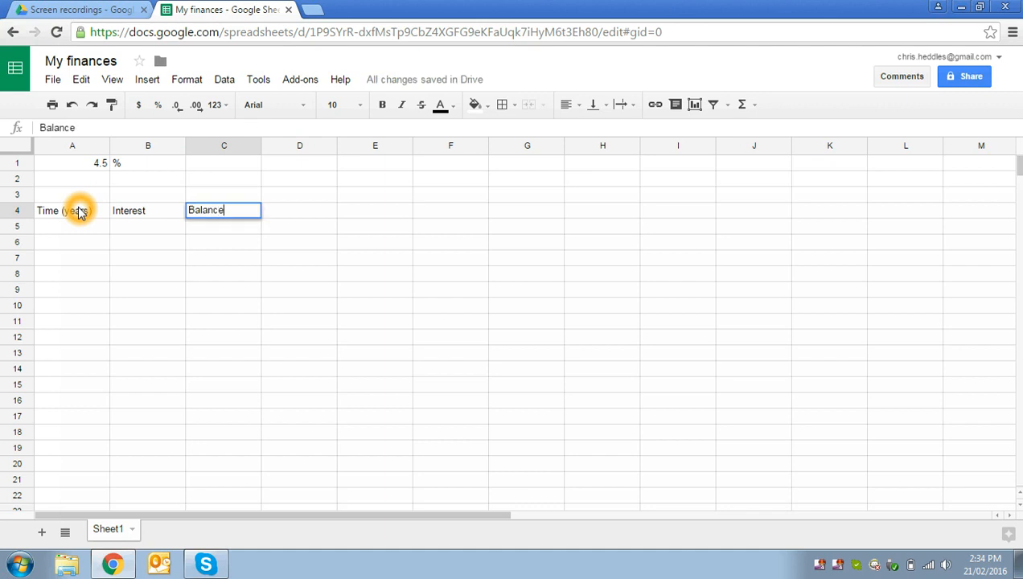
{"action": "key", "text": "Return"}
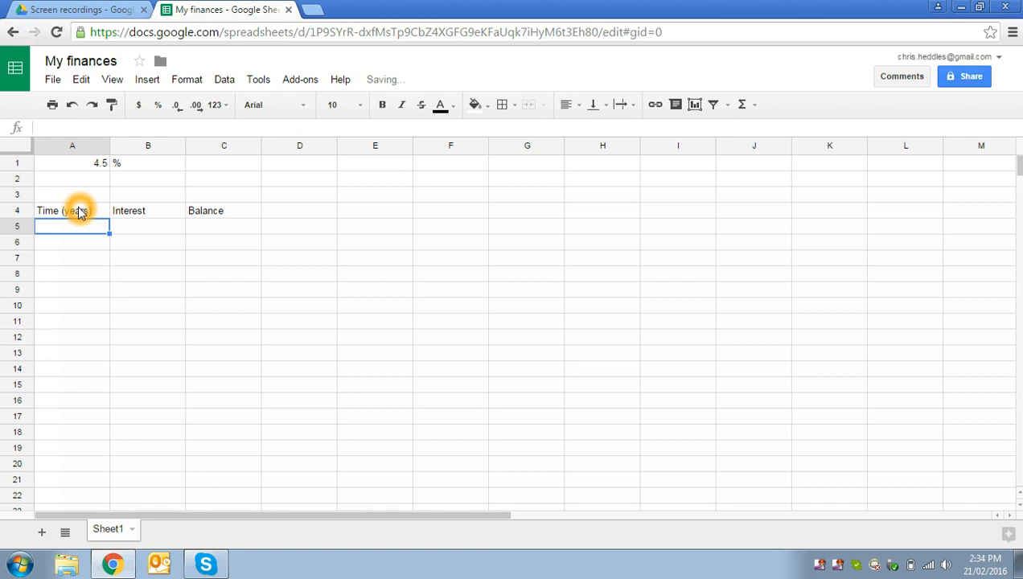
- Fill cells A5 to A8 under the time heading with the year numbers 0, 1, 2 and 3
{"action": "type", "text": "0"}
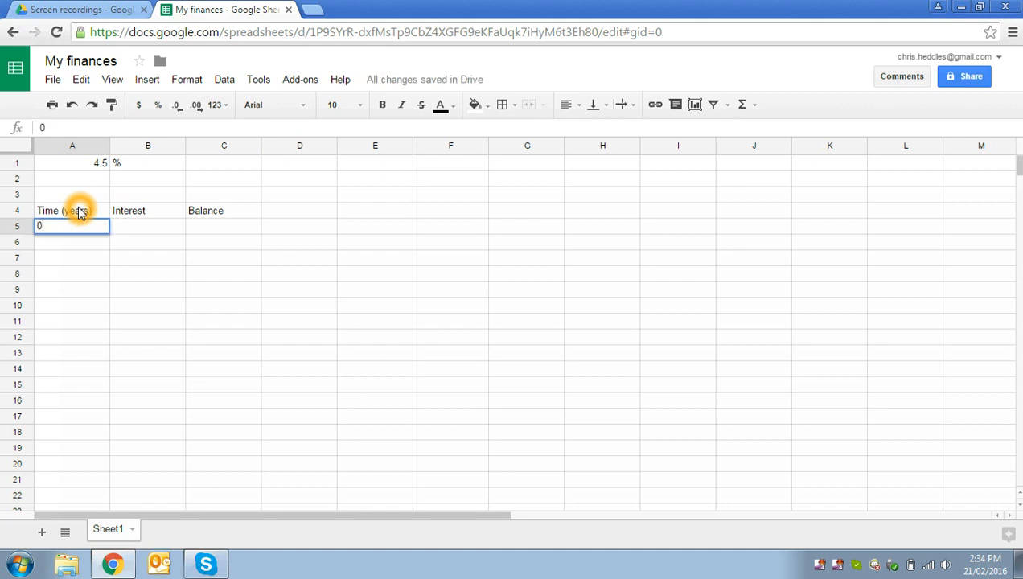
{"action": "key", "text": "Return"}
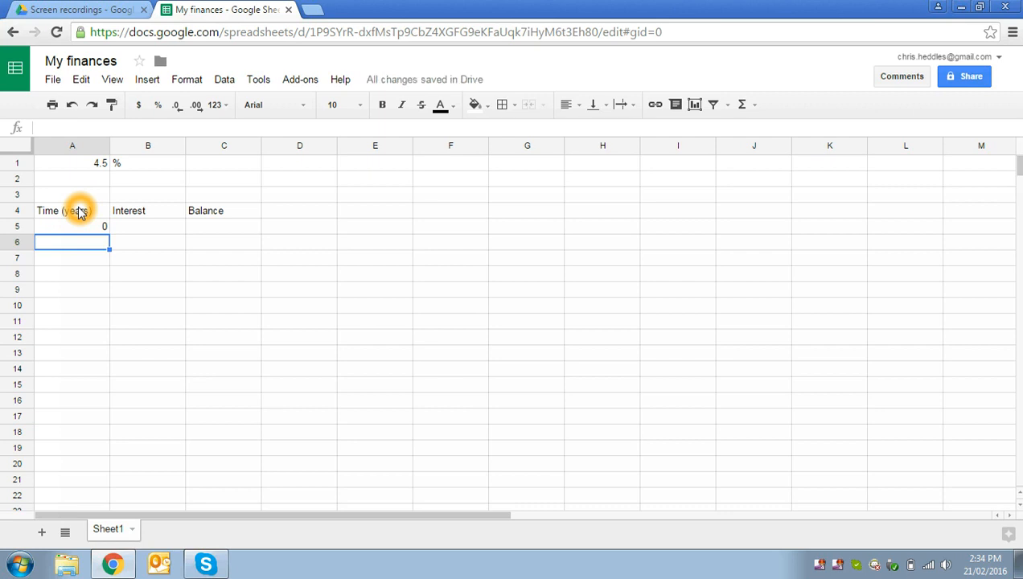
{"action": "type", "text": "1"}
{"action": "key", "text": "Return"}
{"action": "type", "text": "2"}
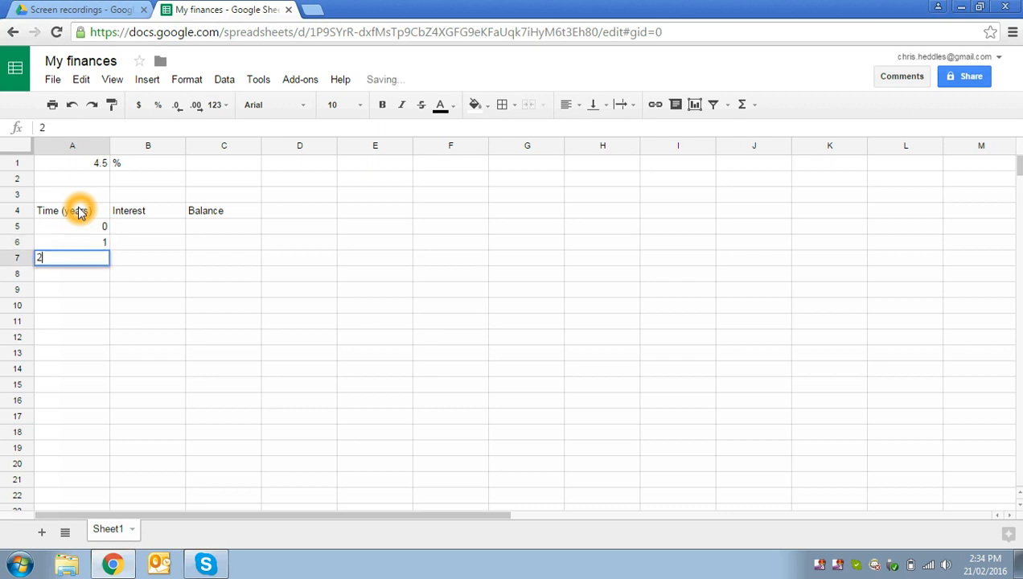
{"action": "key", "text": "Return"}
{"action": "type", "text": "3"}
{"action": "key", "text": "Up"}
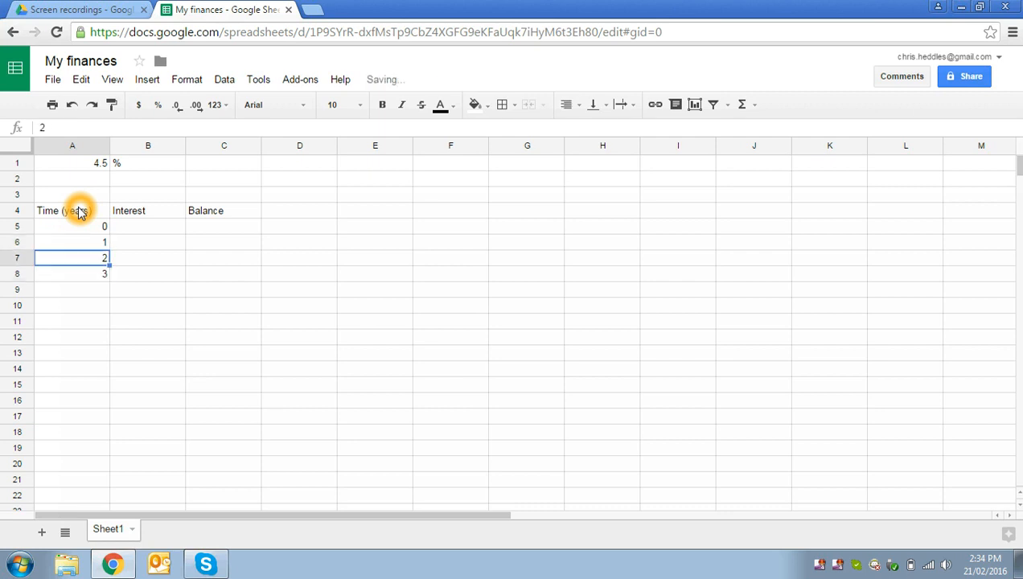
- Replace the content of cell A6 with the formula =2+3
{"action": "key", "text": "Up"}
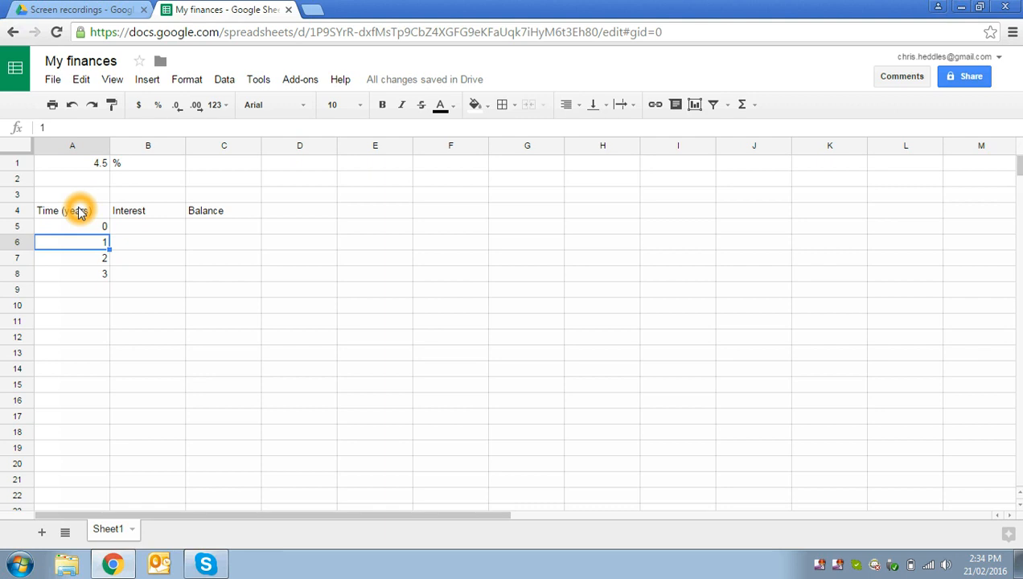
{"action": "type", "text": "="}
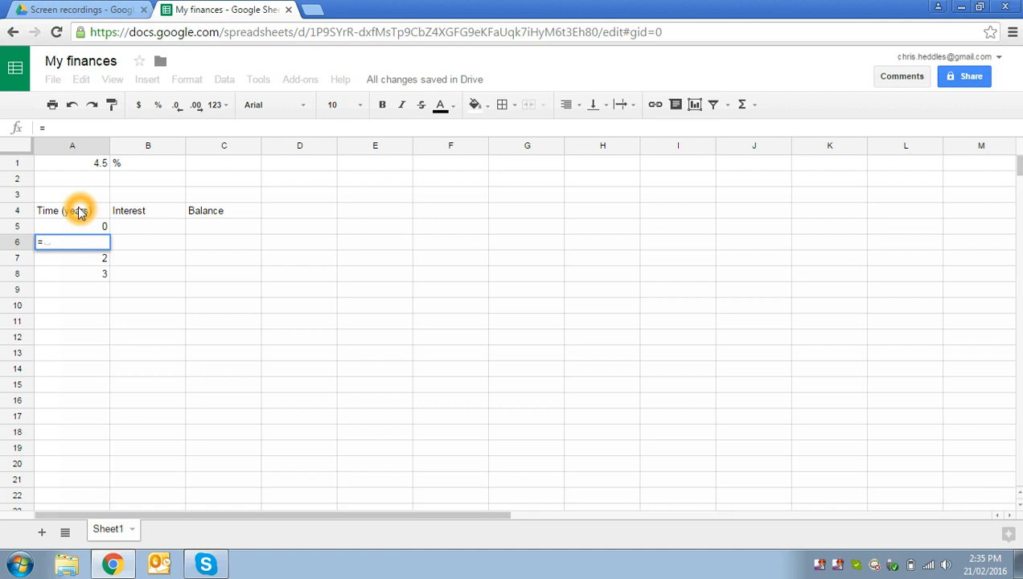
{"action": "type", "text": "2+3"}
{"action": "key", "text": "Return"}
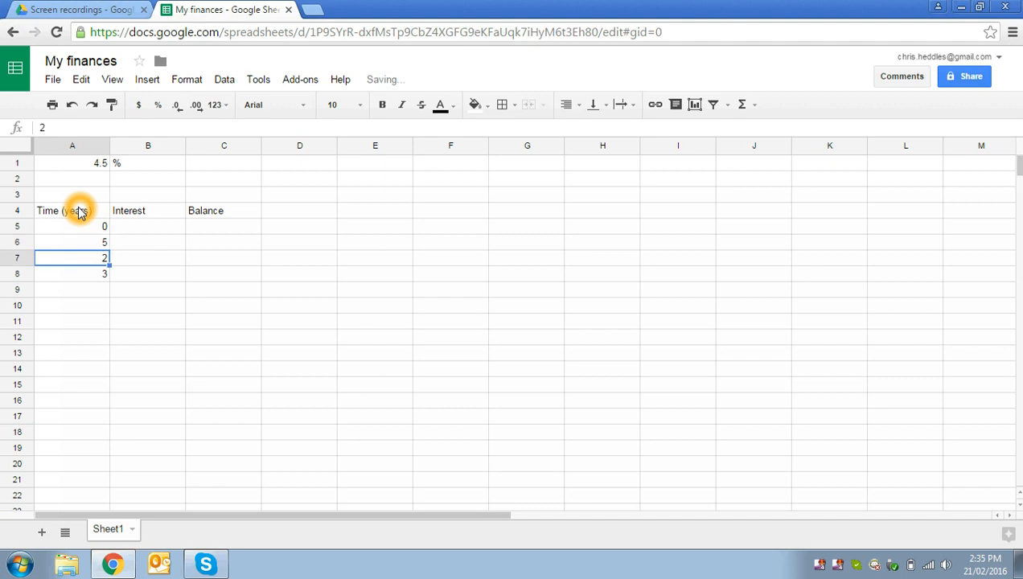
- Replace the formula in cell A6 with the cell reference =A8
{"action": "key", "text": "Up"}
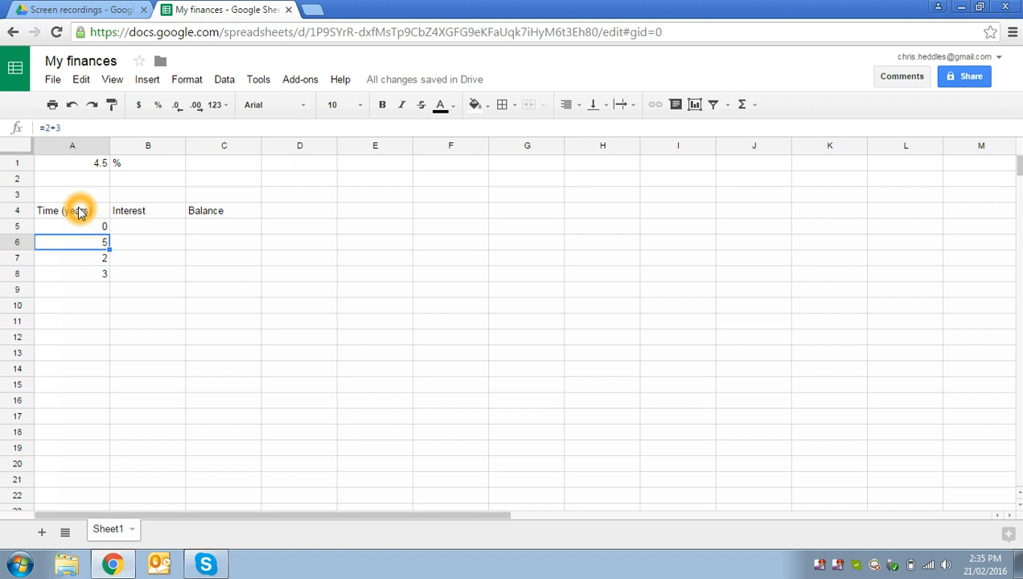
{"action": "type", "text": "="}
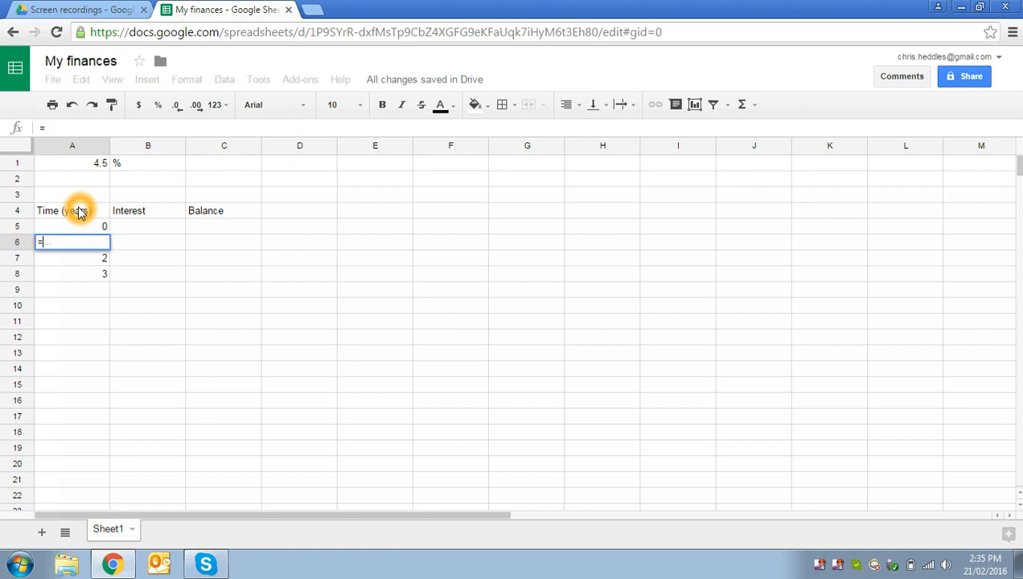
{"action": "left_click", "coordinate": [72, 282]}
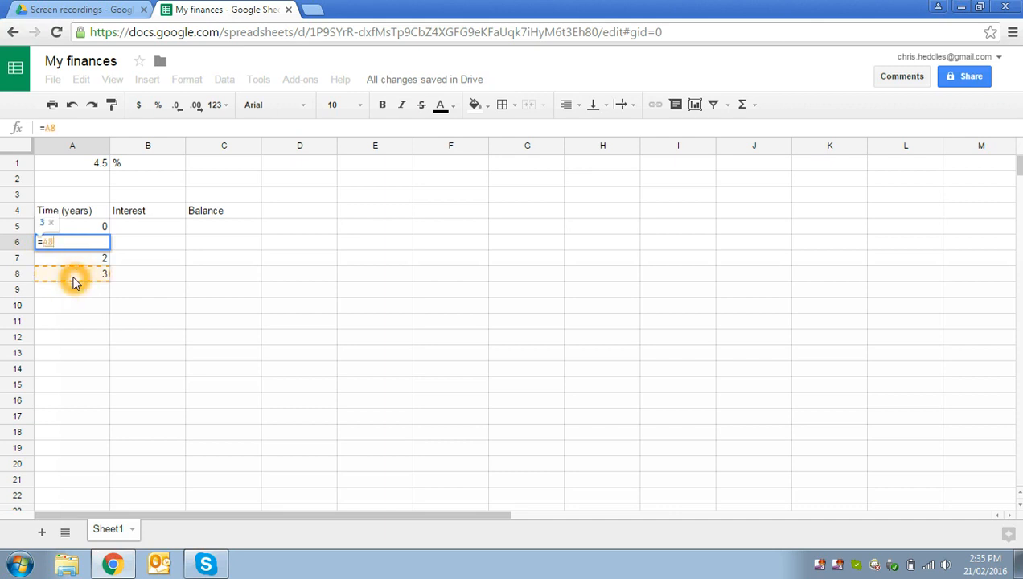
{"action": "left_click", "coordinate": [70, 146]}
{"action": "left_click", "coordinate": [73, 150]}
{"action": "left_click", "coordinate": [20, 245]}
{"action": "left_click", "coordinate": [71, 160]}
{"action": "left_click", "coordinate": [69, 151]}
{"action": "left_click", "coordinate": [23, 273]}
{"action": "left_click", "coordinate": [76, 244]}
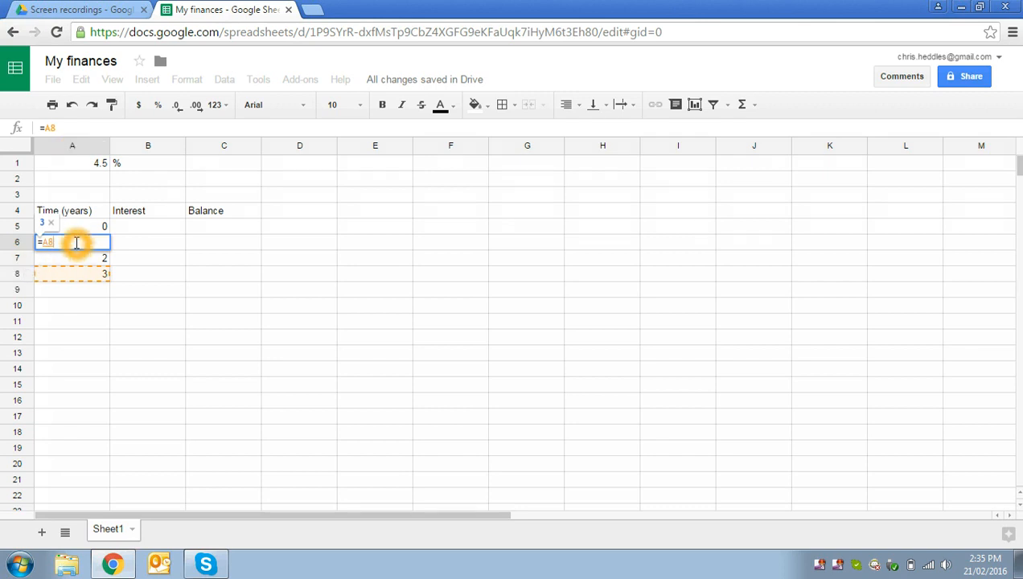
{"action": "left_click", "coordinate": [83, 276]}
{"action": "left_click", "coordinate": [68, 243]}
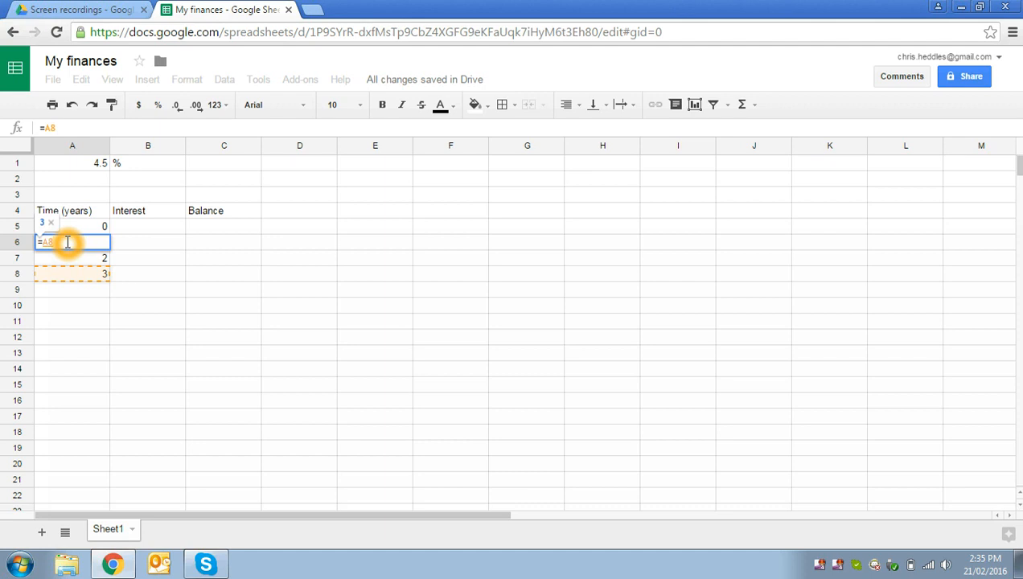
{"action": "key", "text": "Return"}
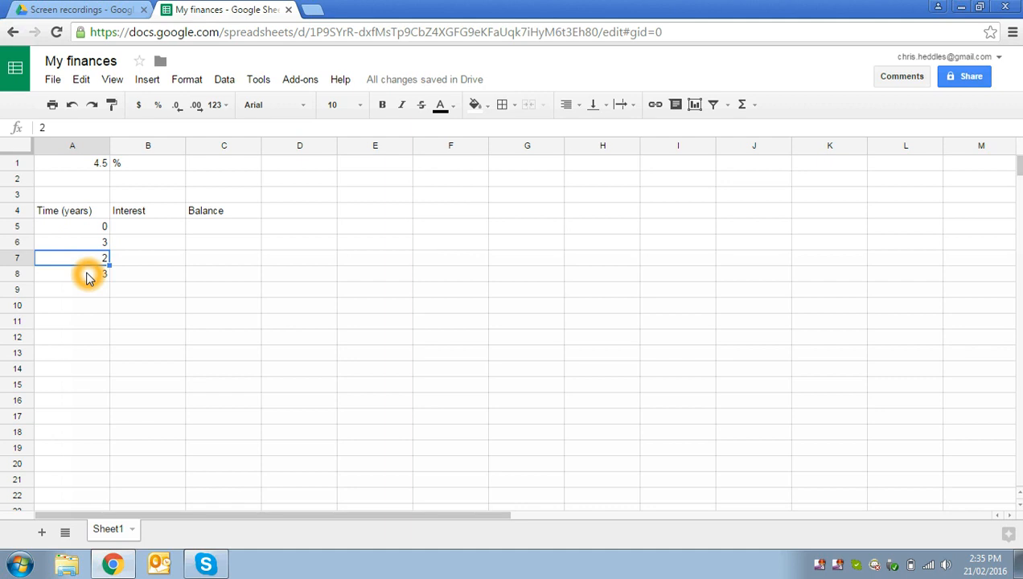
- Change the value in cell A8 to 5 to test the reference to it in A6
{"action": "left_click", "coordinate": [88, 277]}
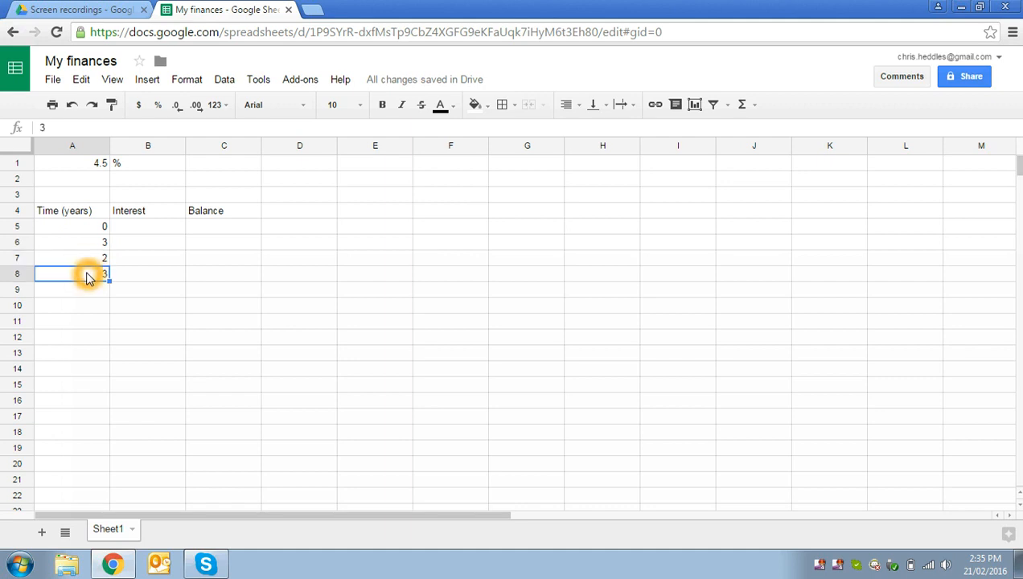
{"action": "type", "text": "5"}
{"action": "key", "text": "Return"}
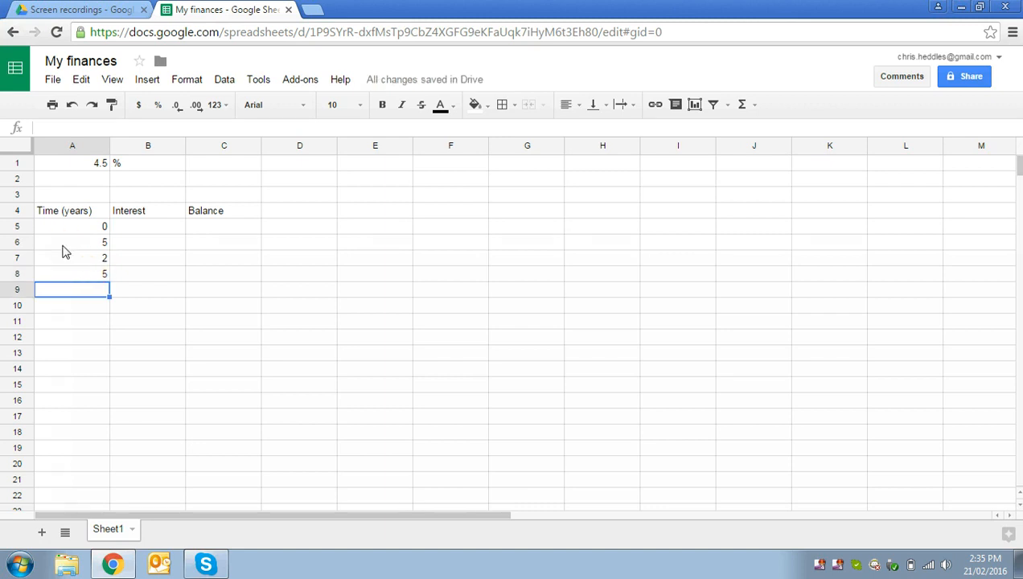
- Replace the formula in cell A6 with =A5+1 so it adds one year to the cell above
{"action": "left_click", "coordinate": [63, 244]}
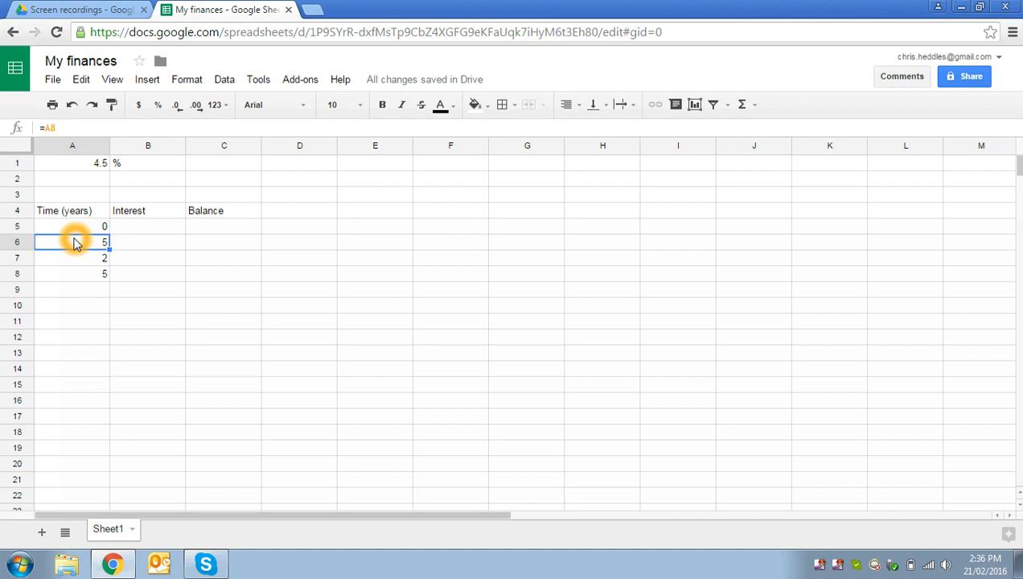
{"action": "type", "text": "="}
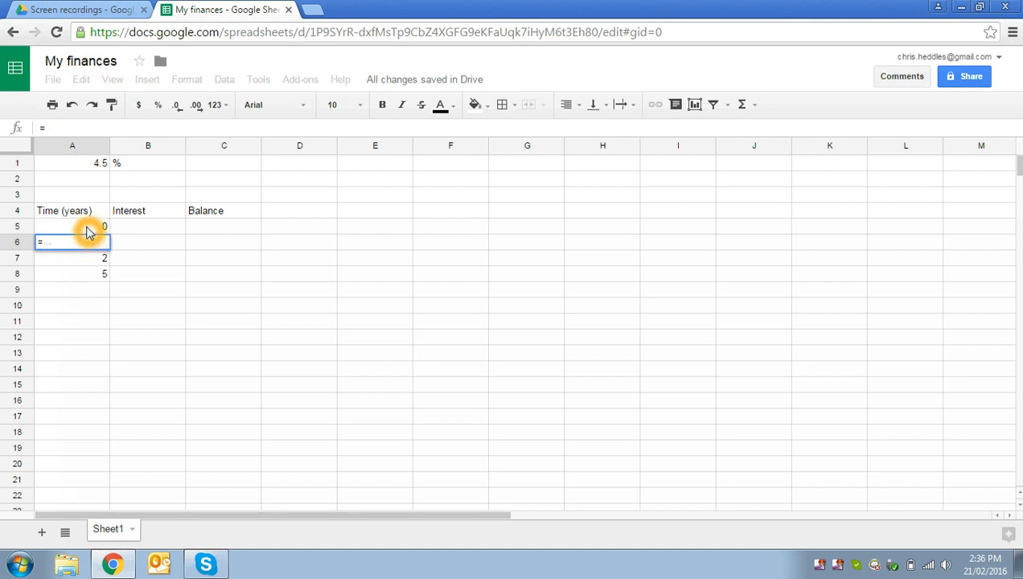
{"action": "left_click", "coordinate": [88, 233]}
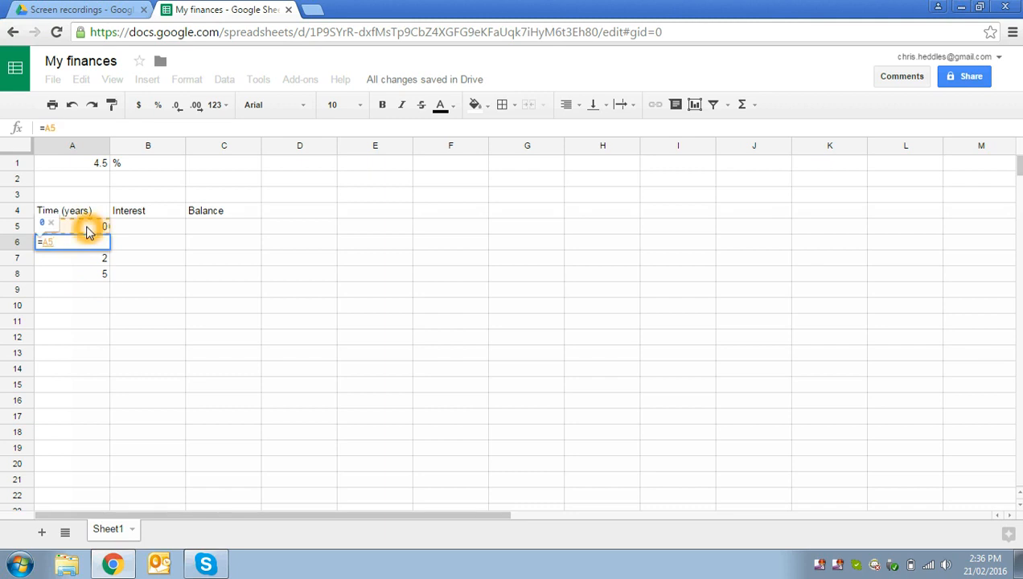
{"action": "type", "text": "+1"}
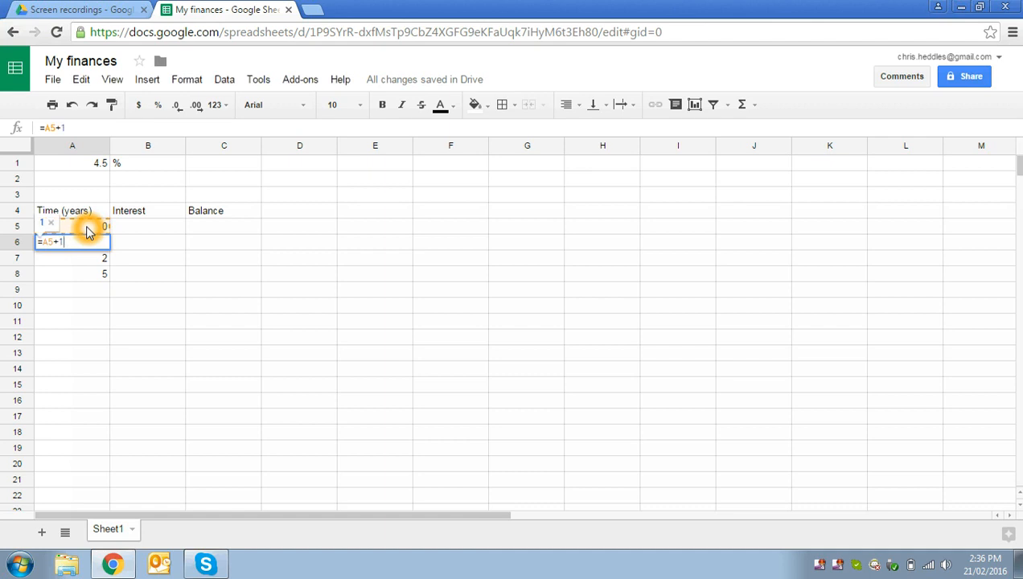
{"action": "key", "text": "Return"}
{"action": "key", "text": "Up"}
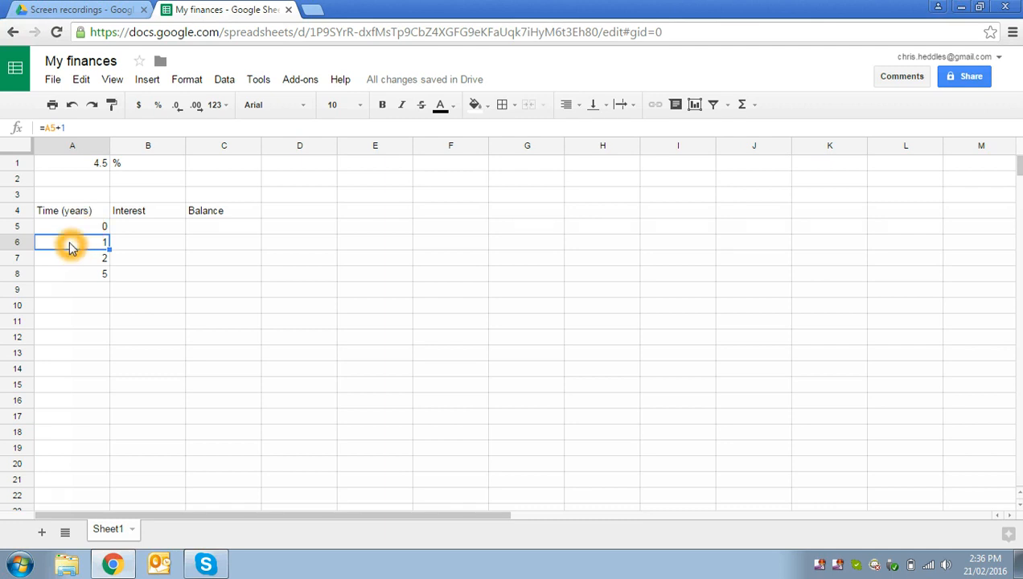
- Fill the year formula from cell A6 down through cell A21 in the time column
{"action": "left_click_drag", "start_coordinate": [68, 245], "coordinate": [71, 464]}
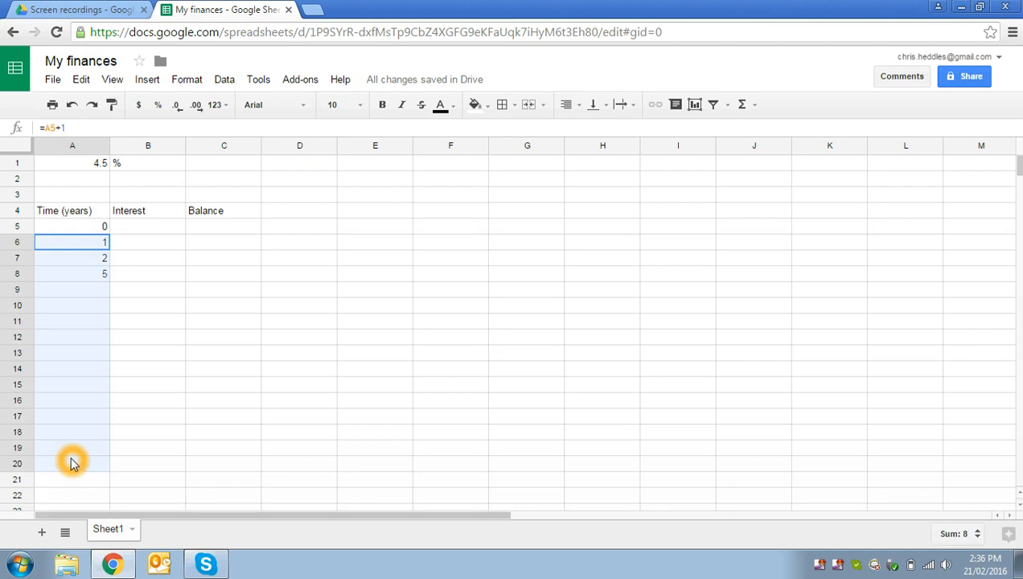
{"action": "left_click", "coordinate": [136, 293]}
{"action": "left_click", "coordinate": [76, 238]}
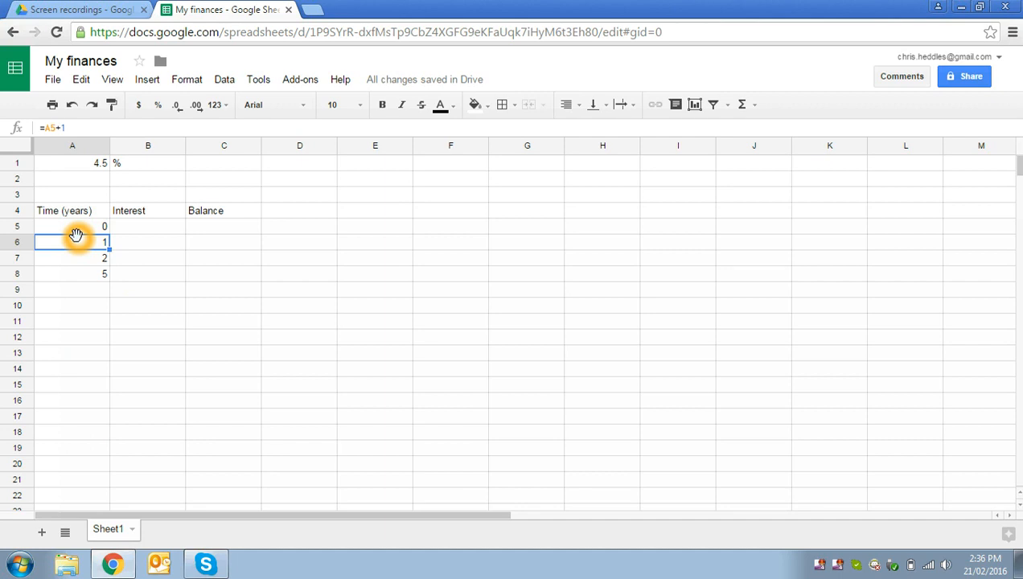
{"action": "key", "text": "shift+Down"}
{"action": "key", "text": "shift+Down"}
{"action": "key", "text": "shift+Down"}
{"action": "key", "text": "shift+Down"}
{"action": "key", "text": "shift+Down"}
{"action": "key", "text": "shift+Down"}
{"action": "key", "text": "shift+Down"}
{"action": "key", "text": "shift+Down"}
{"action": "key", "text": "shift+Down"}
{"action": "key", "text": "shift+Down"}
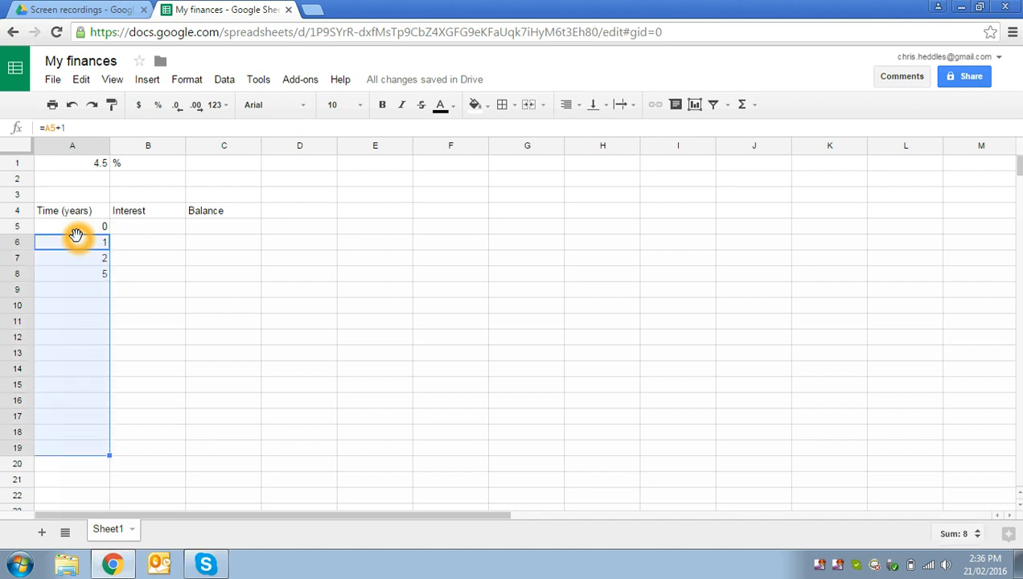
{"action": "key", "text": "shift+Right"}
{"action": "key", "text": "shift+Right"}
{"action": "key", "text": "shift+Left"}
{"action": "key", "text": "shift+Left"}
{"action": "key", "text": "shift+Down"}
{"action": "key", "text": "shift+Down"}
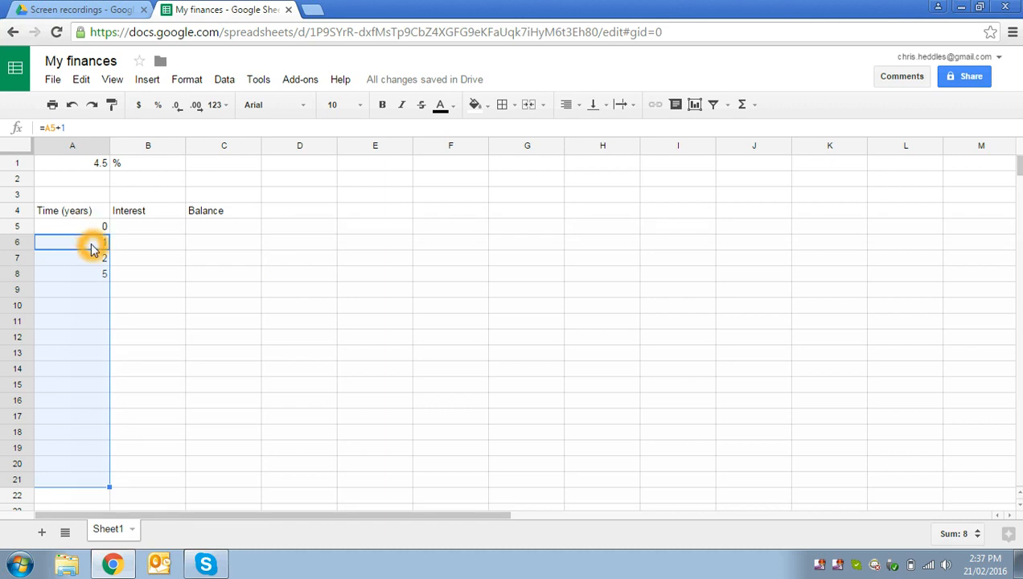
{"action": "key", "text": "ctrl+d"}
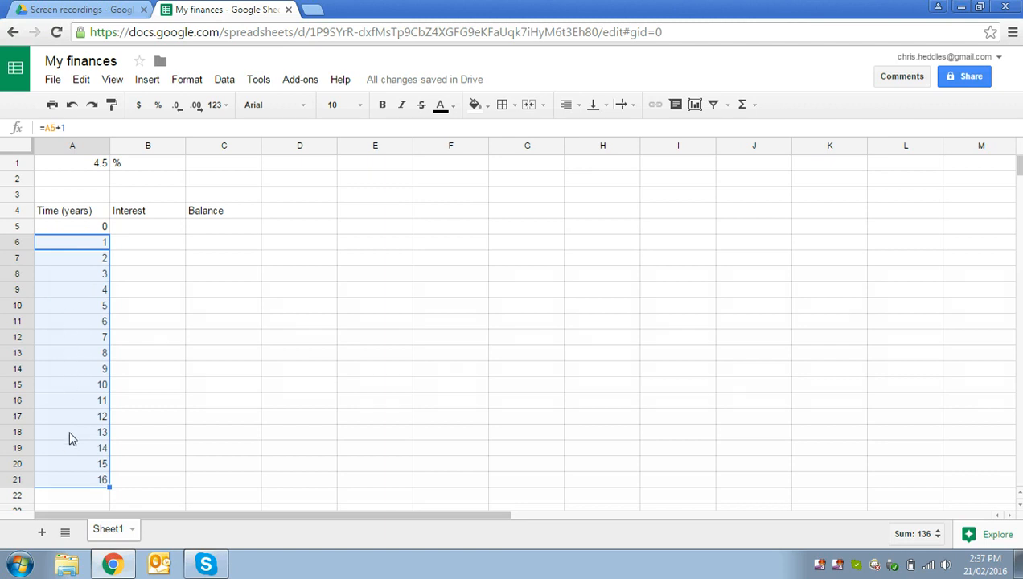
- Examine the copied formula in cell A13 to check which cell it refers to
{"action": "left_click", "coordinate": [90, 480]}
{"action": "left_click", "coordinate": [88, 480]}
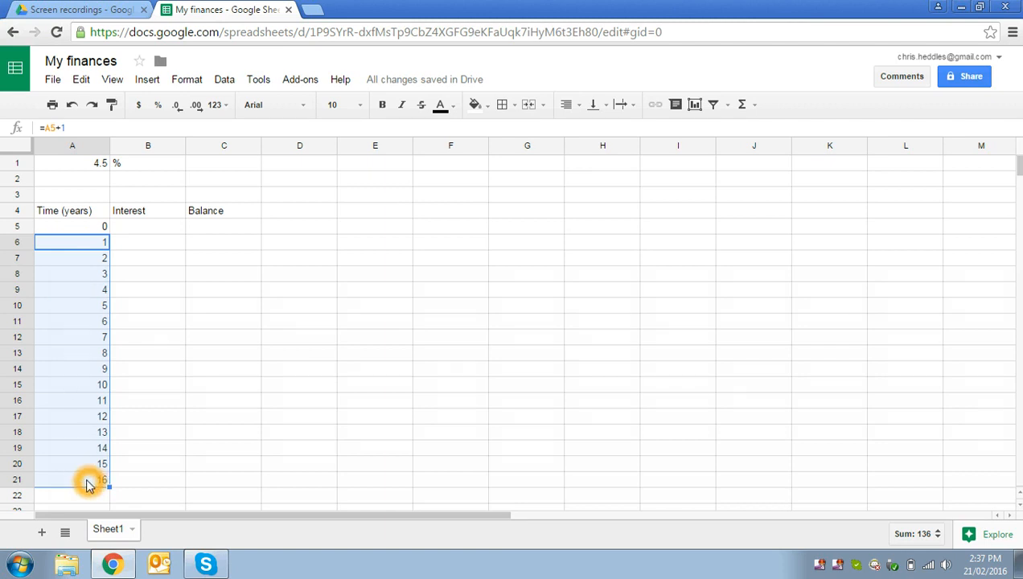
{"action": "left_click", "coordinate": [74, 355]}
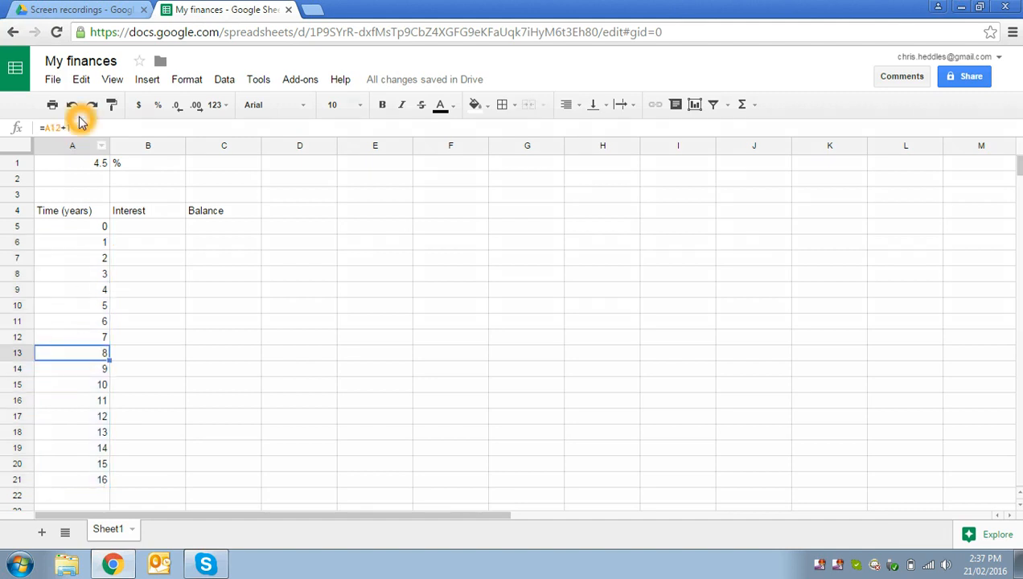
{"action": "left_click_drag", "start_coordinate": [81, 127], "coordinate": [38, 126]}
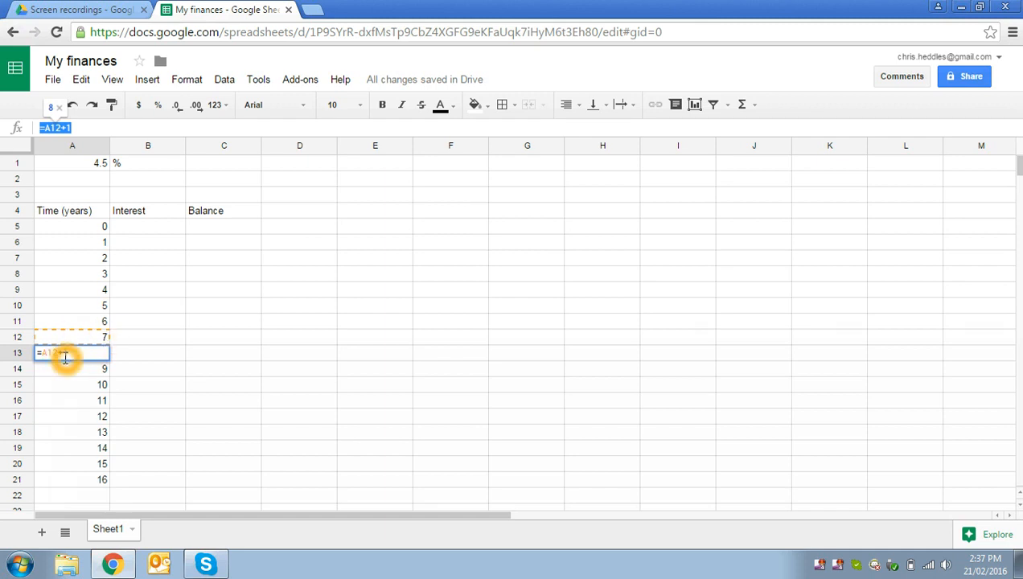
{"action": "key", "text": "Return"}
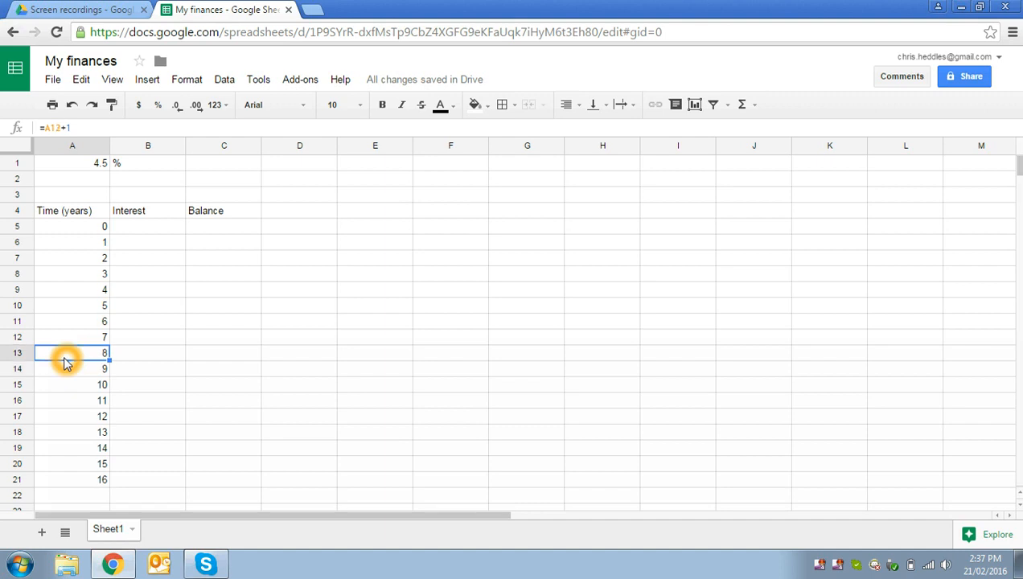
{"action": "left_click", "coordinate": [87, 359]}
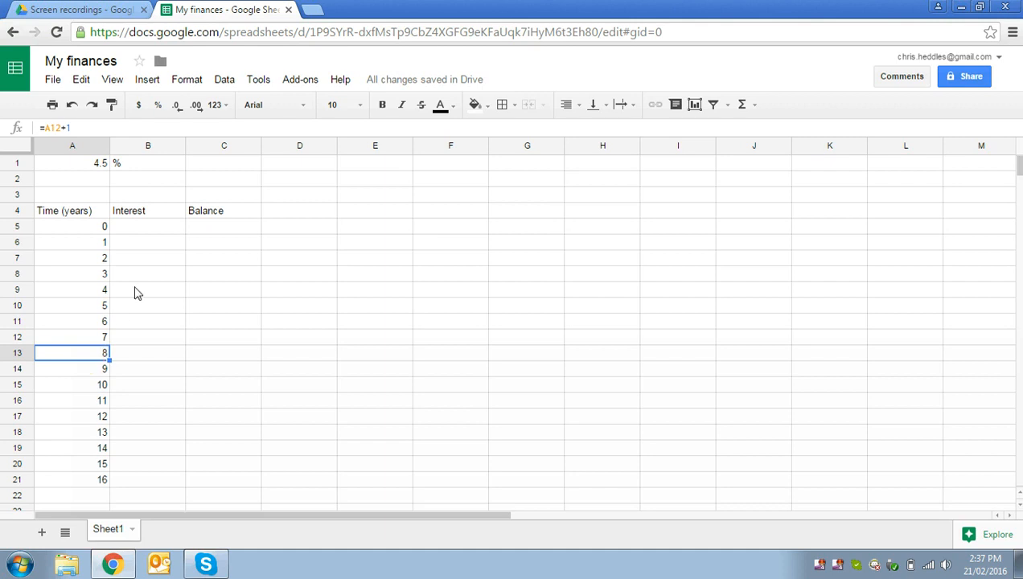
- Enter a starting balance of $400 in cell C5 for year 0
{"action": "left_click", "coordinate": [125, 228]}
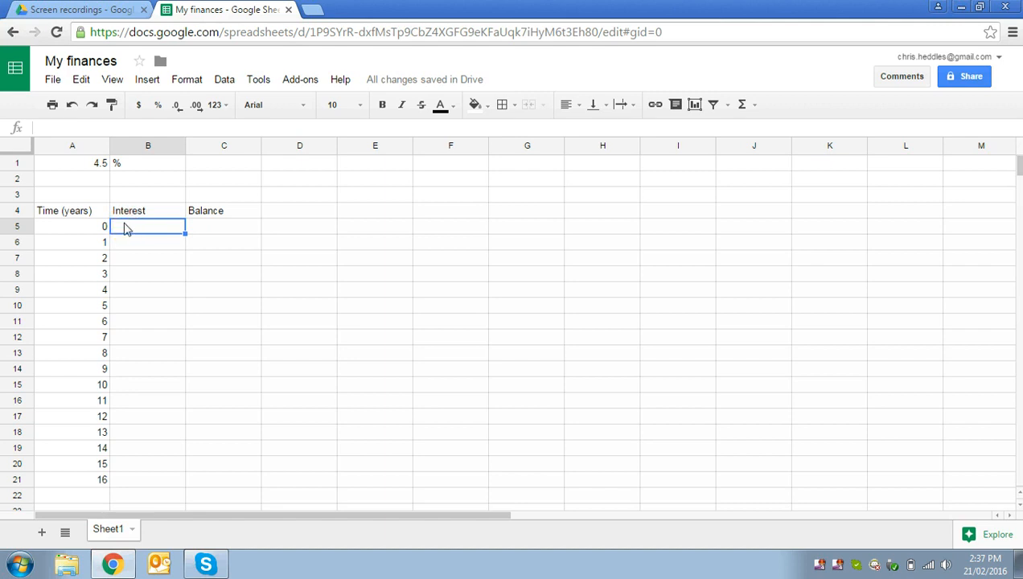
{"action": "left_click", "coordinate": [203, 230]}
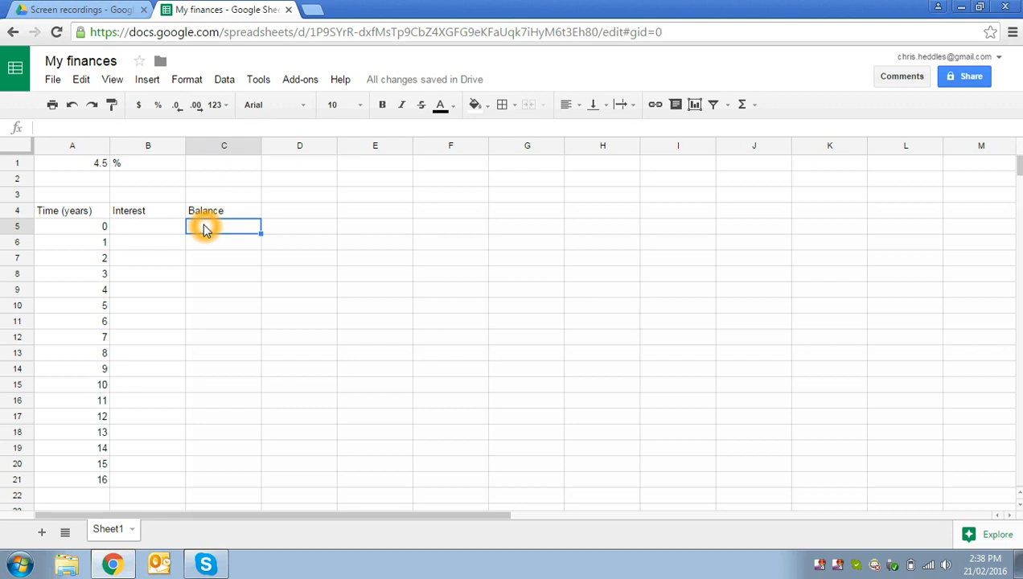
{"action": "type", "text": "$400"}
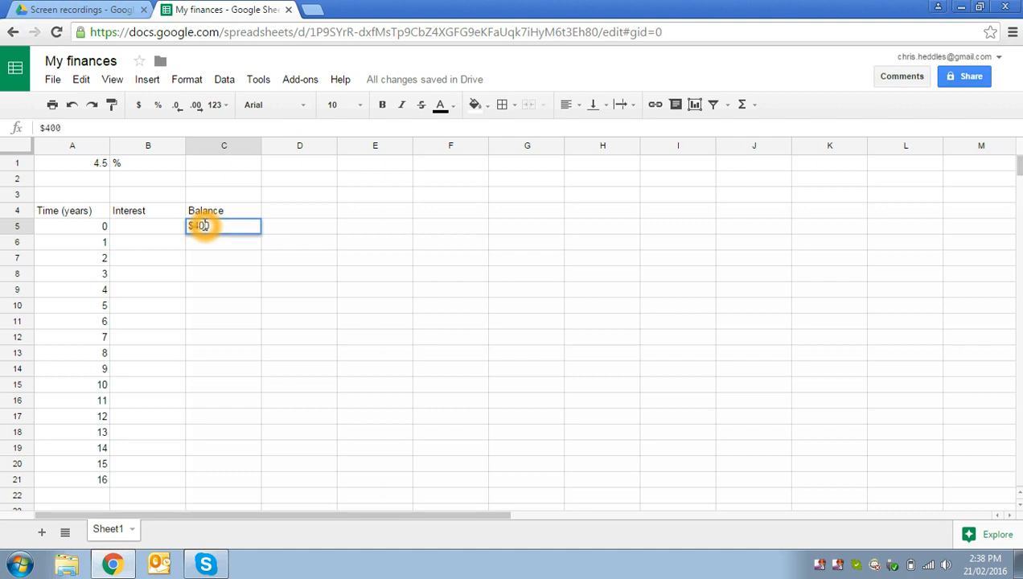
{"action": "key", "text": "Return"}
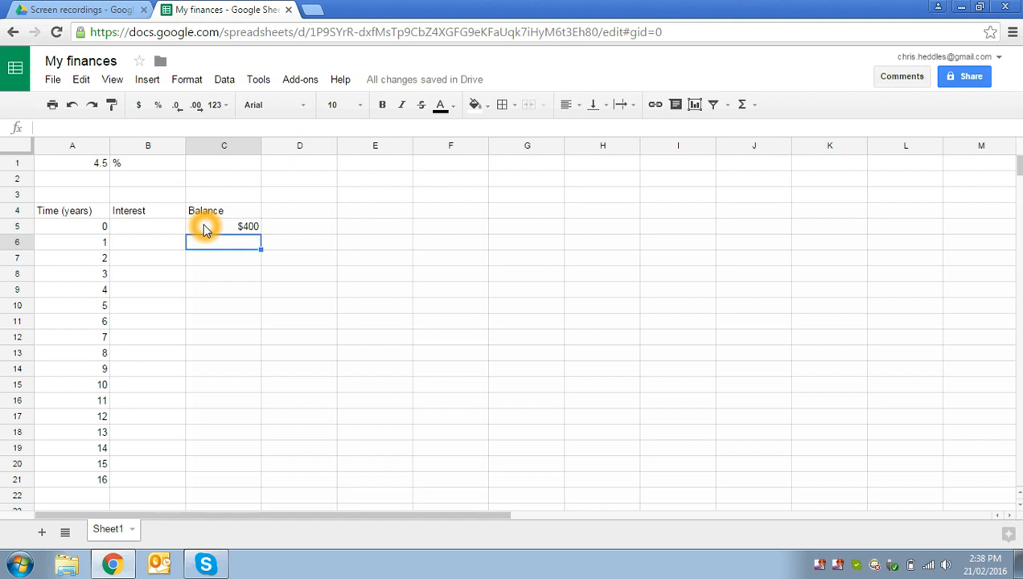
- Enter the formula =C5*A1 in cell B6 to calculate the year 1 interest from the balance and rate
{"action": "key", "text": "Left"}
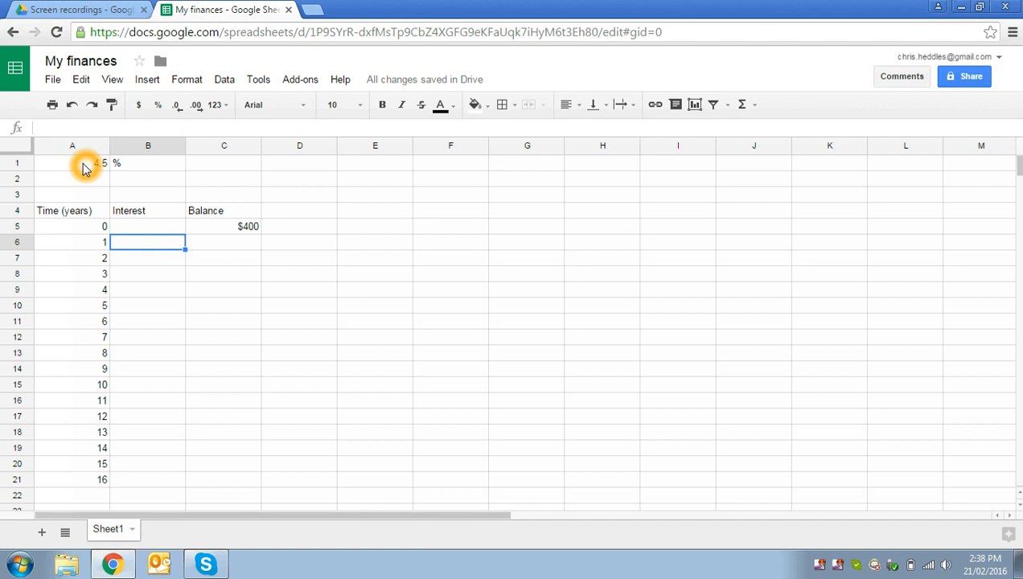
{"action": "type", "text": "="}
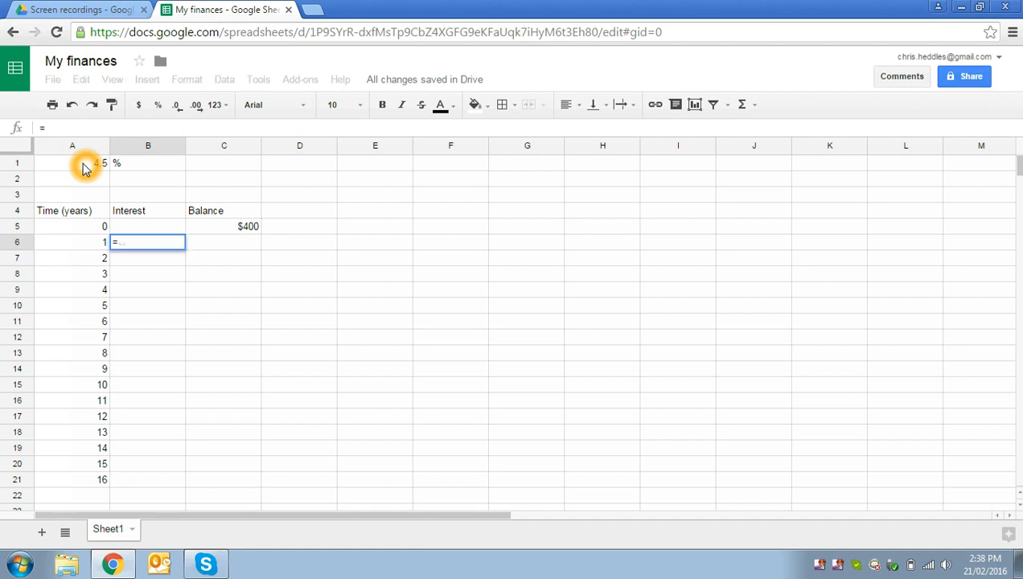
{"action": "left_click", "coordinate": [215, 231]}
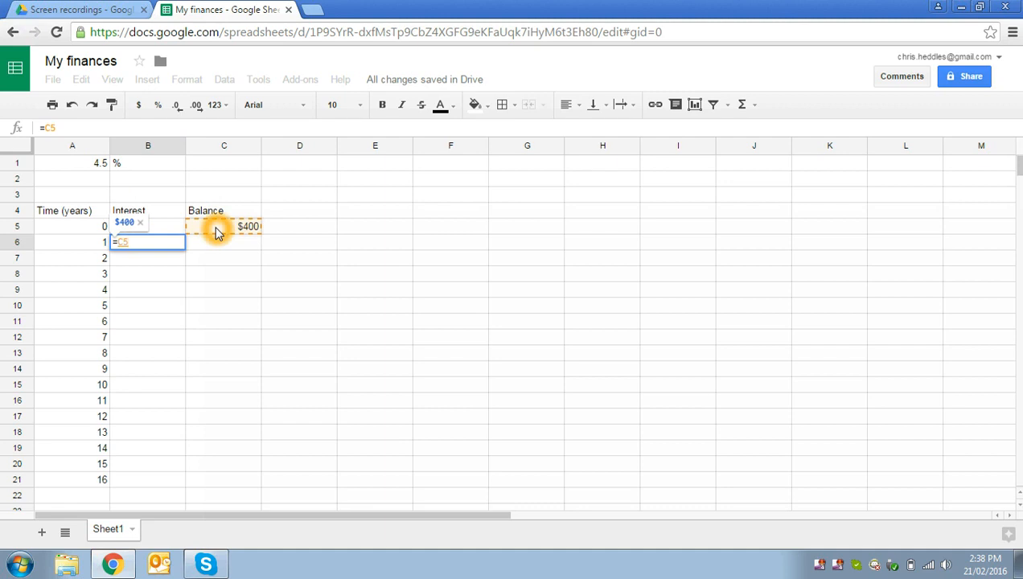
{"action": "type", "text": "*"}
{"action": "left_click", "coordinate": [86, 169]}
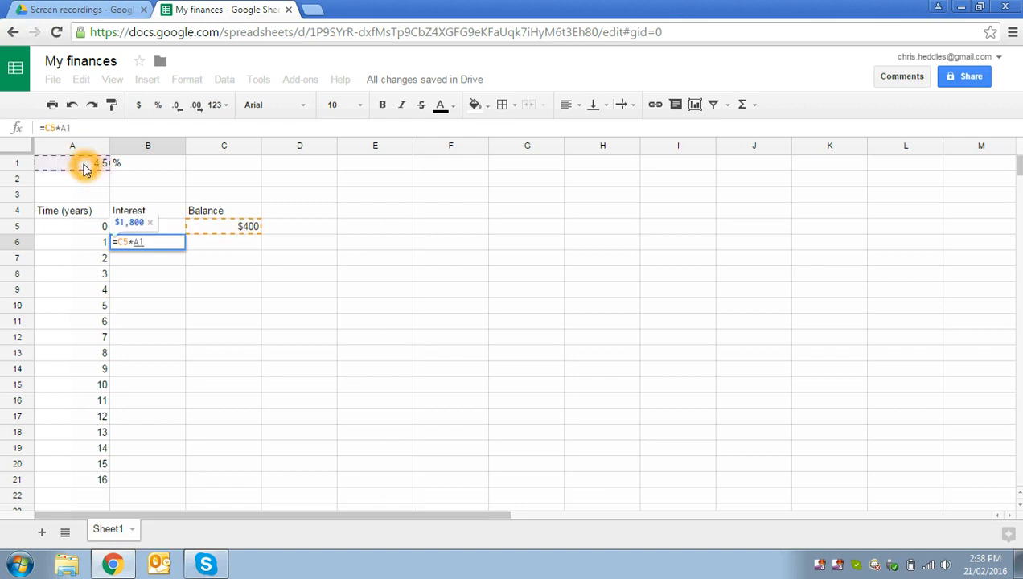
{"action": "key", "text": "Return"}
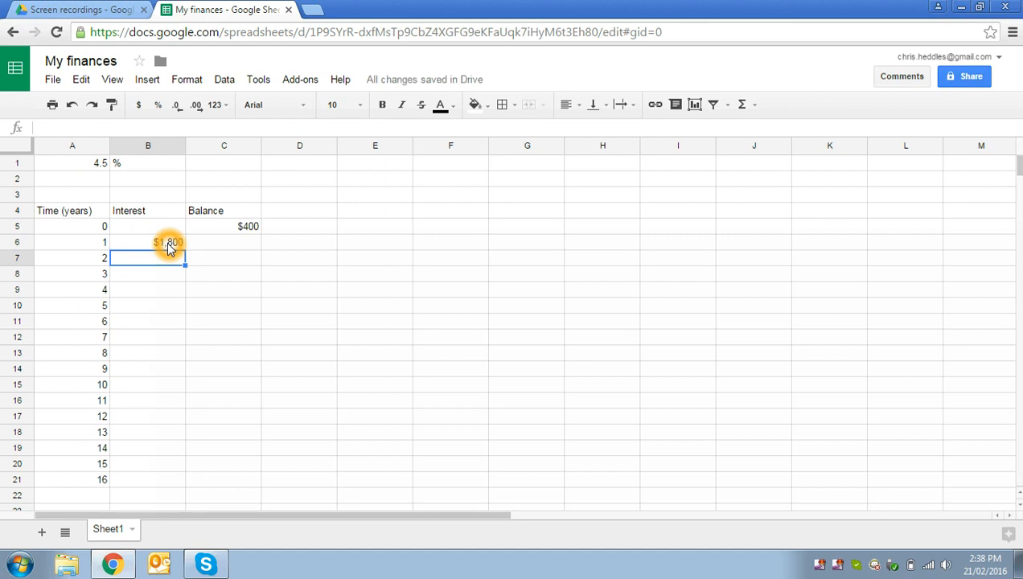
- Try extending the year 1 interest formula in B6 to =C5*A1/100 and undo the change
{"action": "left_click", "coordinate": [119, 244]}
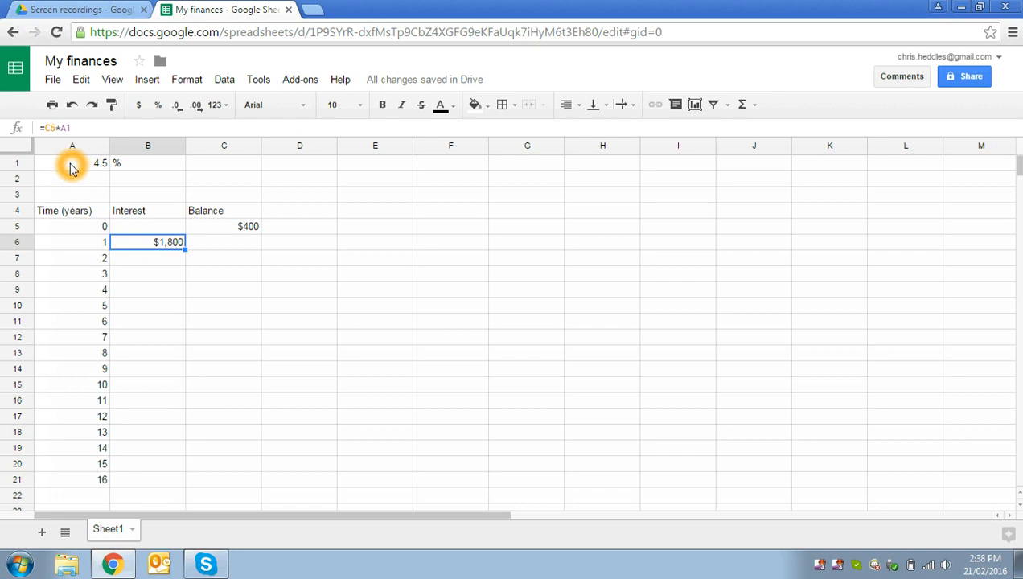
{"action": "left_click", "coordinate": [98, 128]}
{"action": "left_click", "coordinate": [101, 128]}
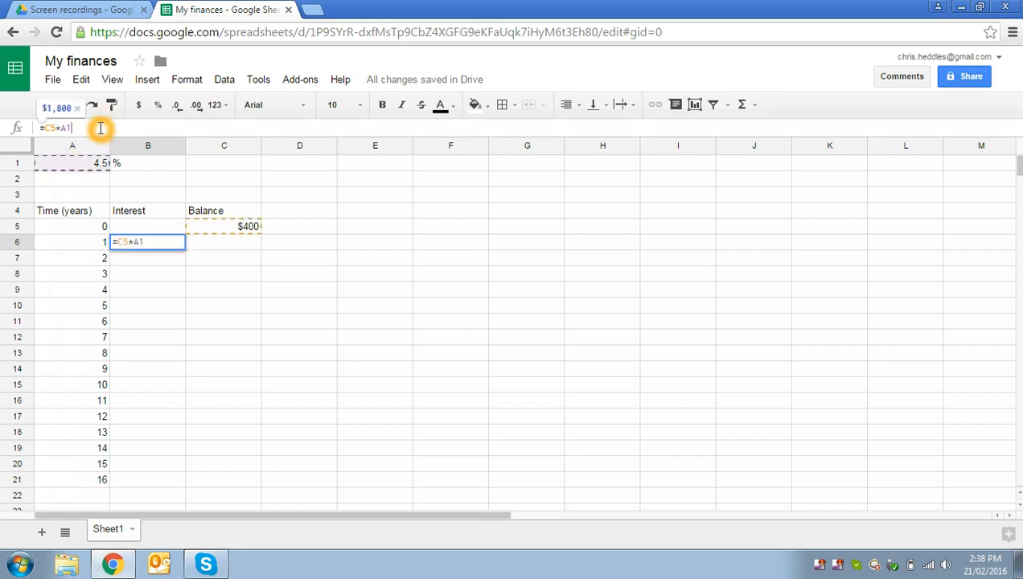
{"action": "type", "text": "/100"}
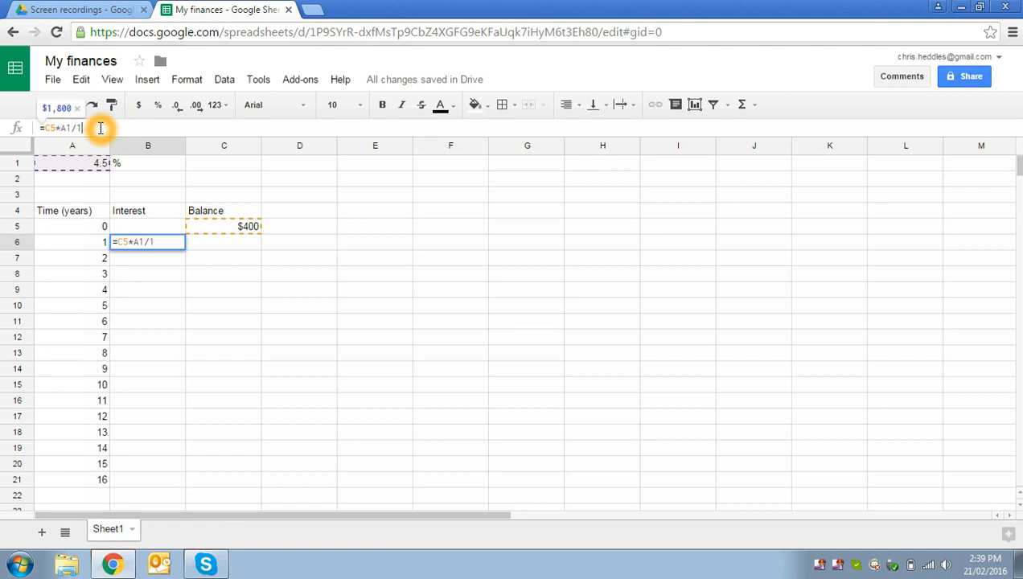
{"action": "key", "text": "Return"}
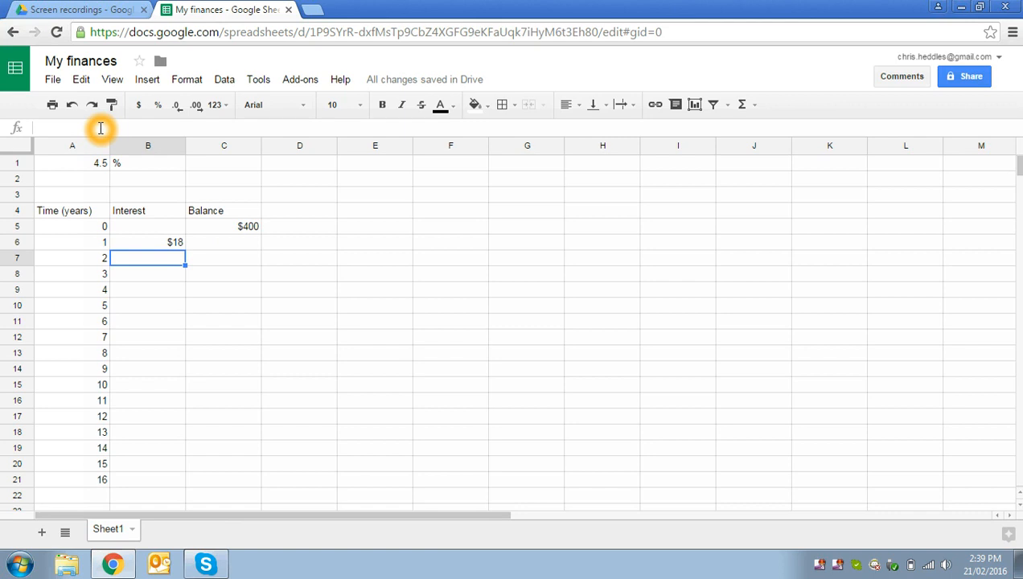
{"action": "key", "text": "Up"}
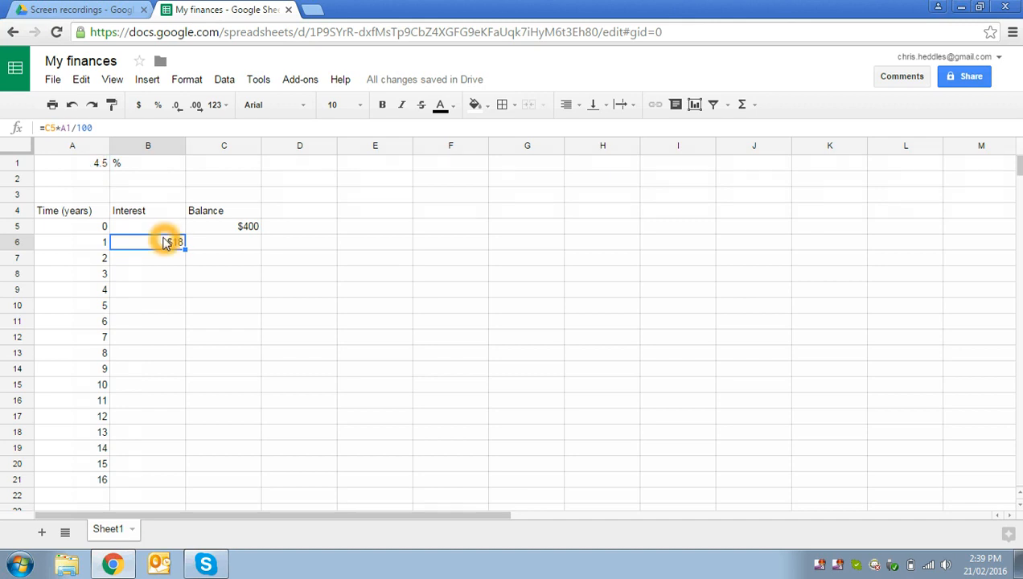
{"action": "key", "text": "ctrl+z"}
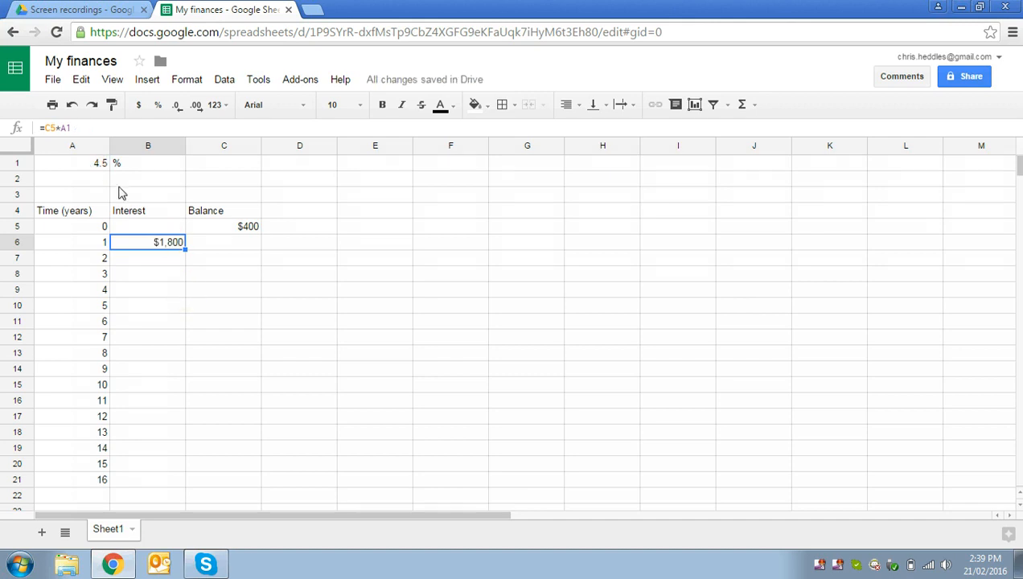
- Change the interest rate in cell A1 to 4.5% and delete the separate percent sign from cell B1
{"action": "left_click", "coordinate": [90, 166]}
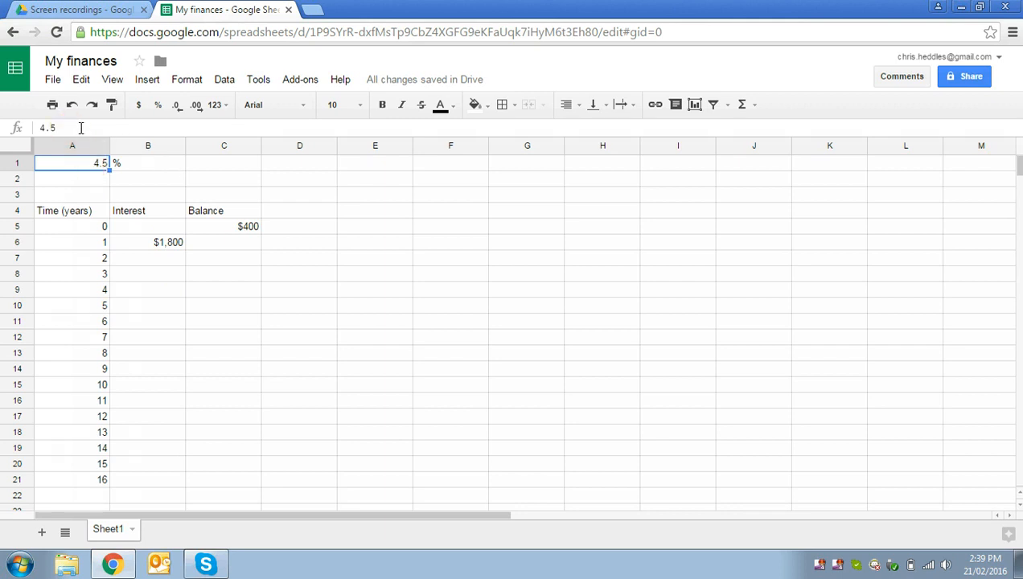
{"action": "left_click", "coordinate": [80, 129]}
{"action": "type", "text": "%"}
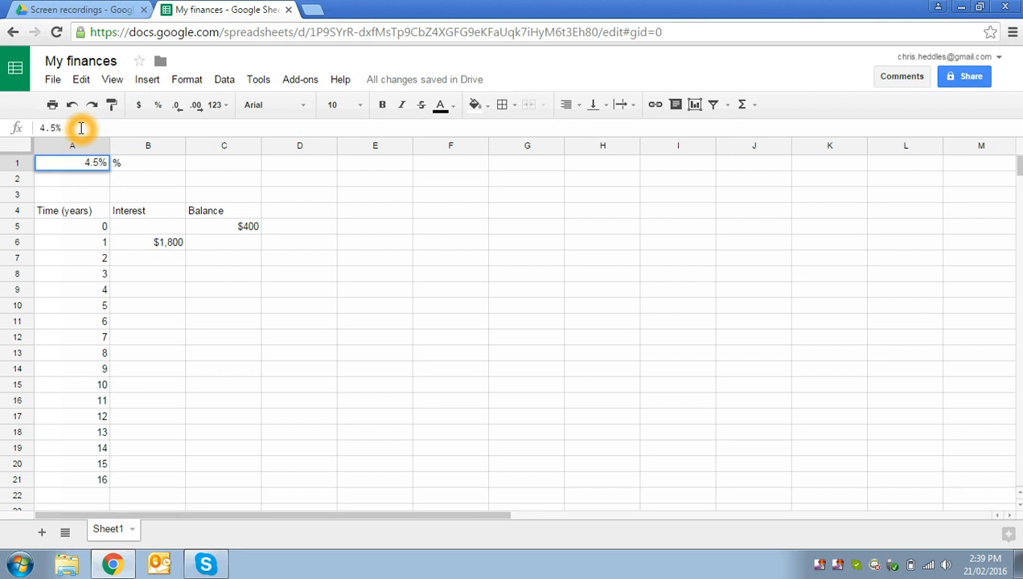
{"action": "key", "text": "Return"}
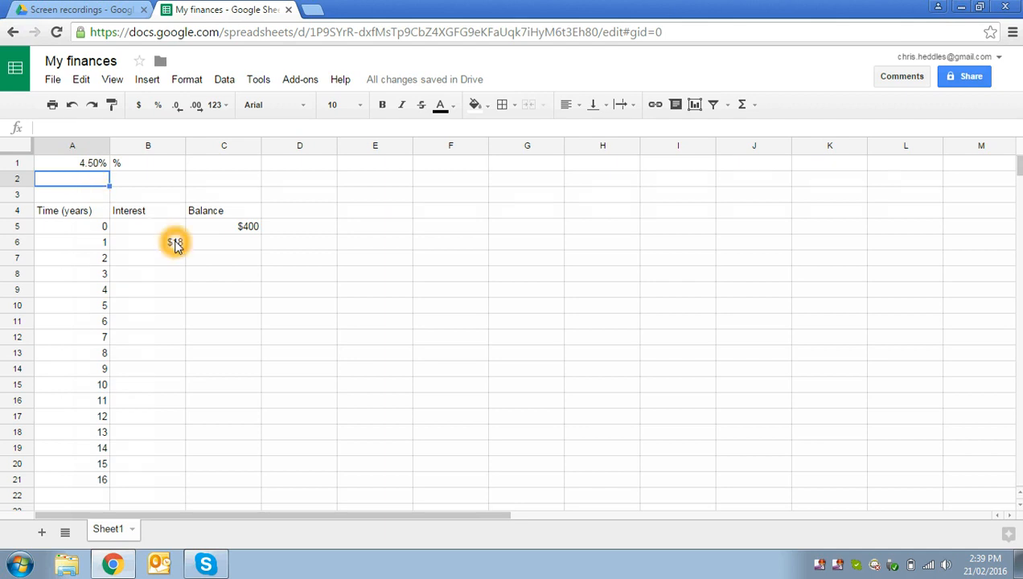
{"action": "left_click", "coordinate": [122, 168]}
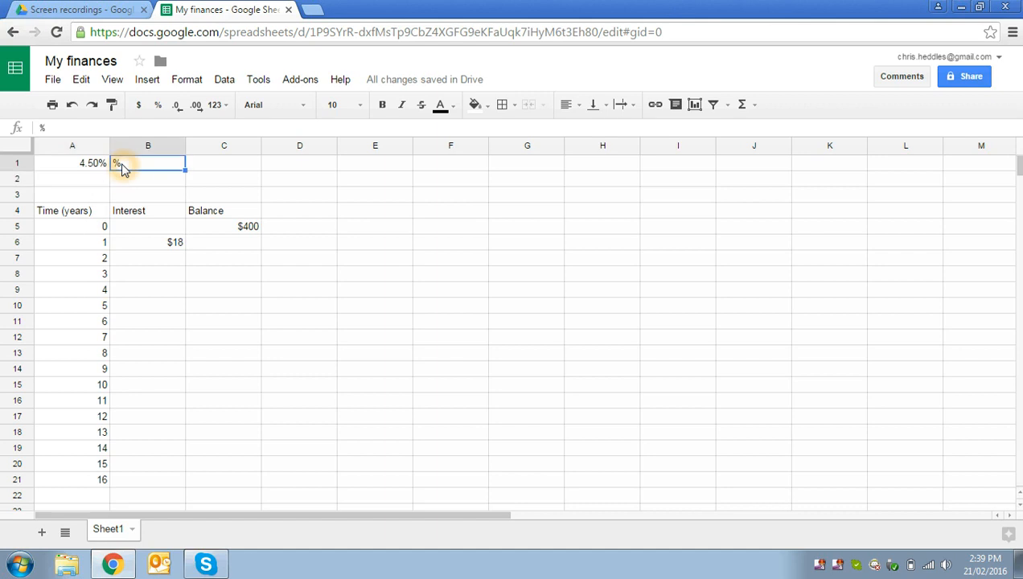
{"action": "key", "text": "Delete"}
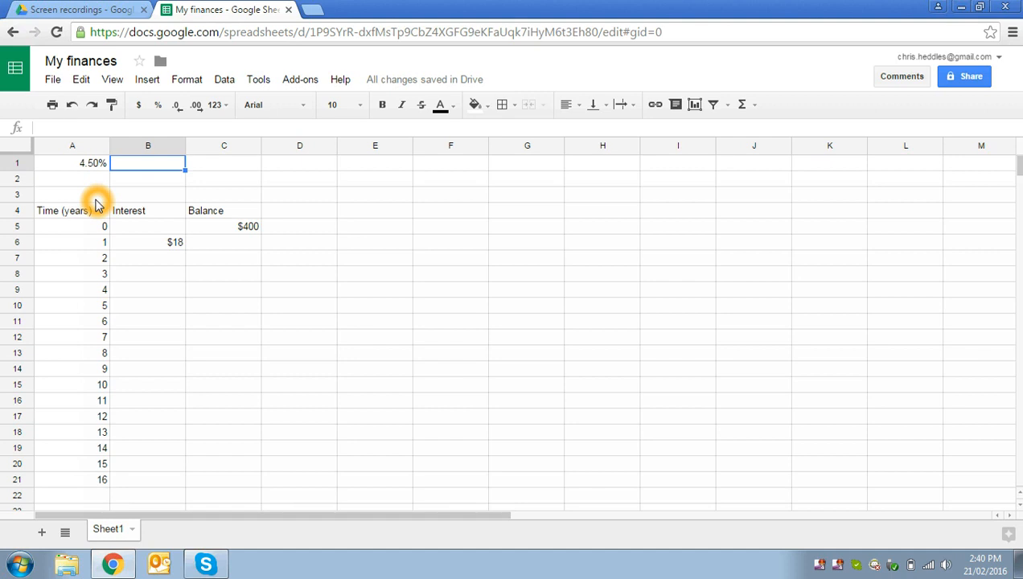
- Enter the formula =C5+B6 in cell C6 to calculate the year 1 balance from the previous balance and interest
{"action": "left_click", "coordinate": [214, 246]}
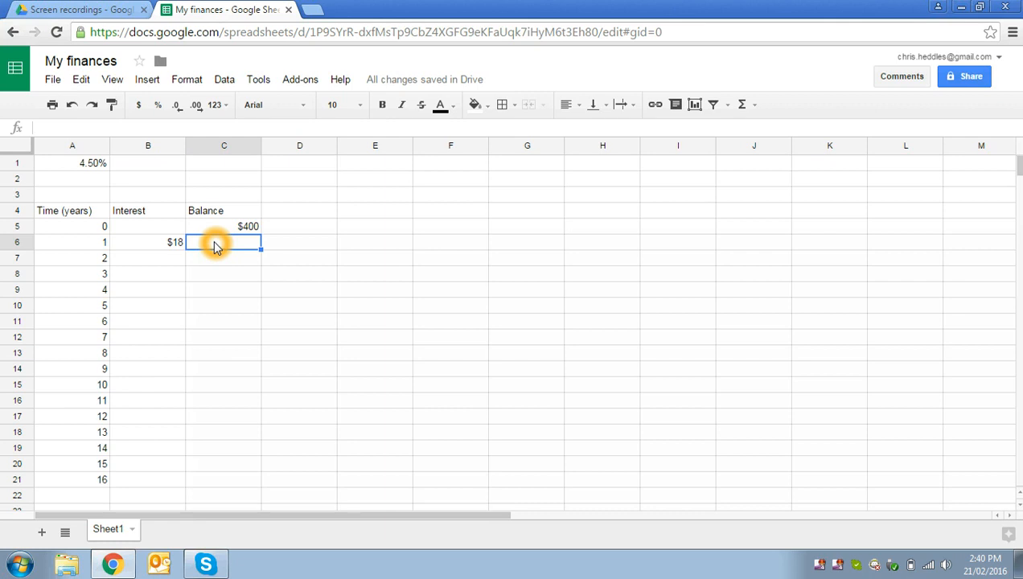
{"action": "type", "text": "="}
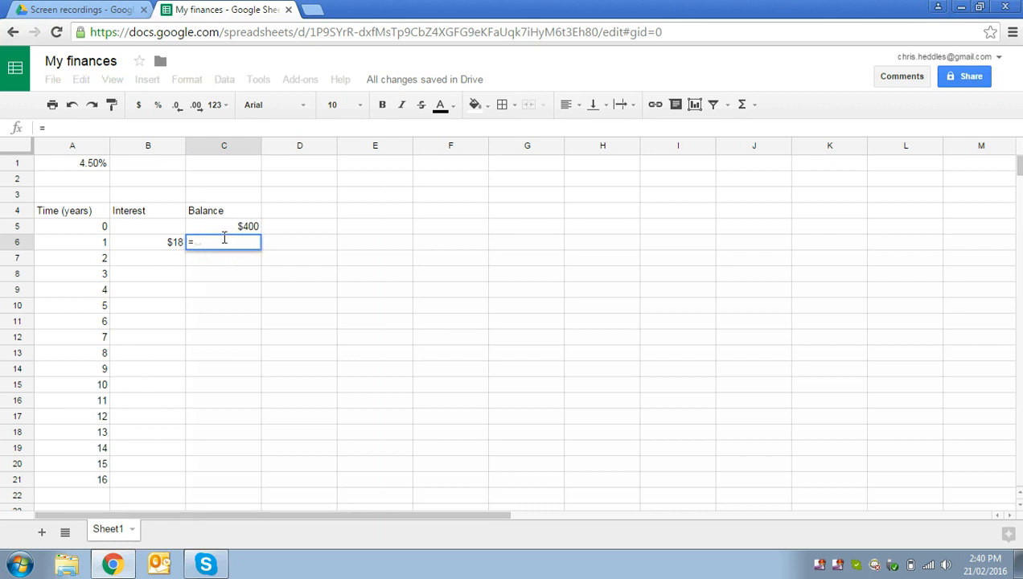
{"action": "left_click", "coordinate": [226, 230]}
{"action": "type", "text": "+"}
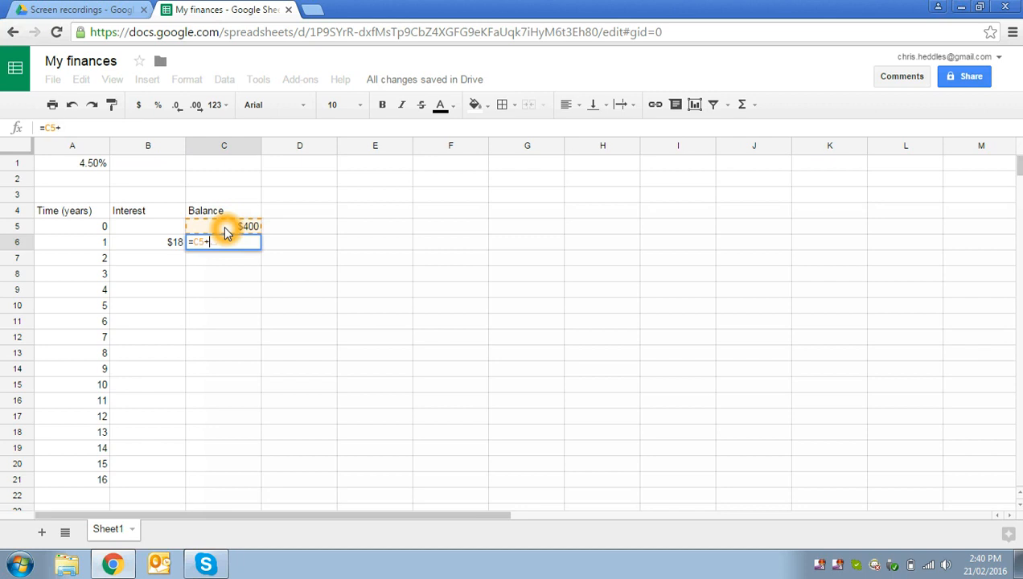
{"action": "left_click", "coordinate": [166, 244]}
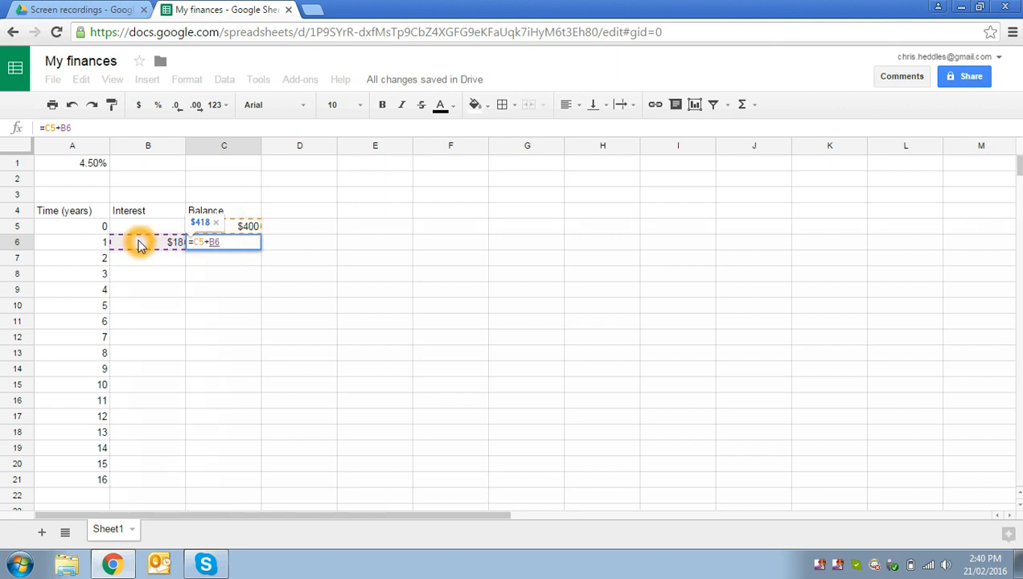
{"action": "key", "text": "Return"}
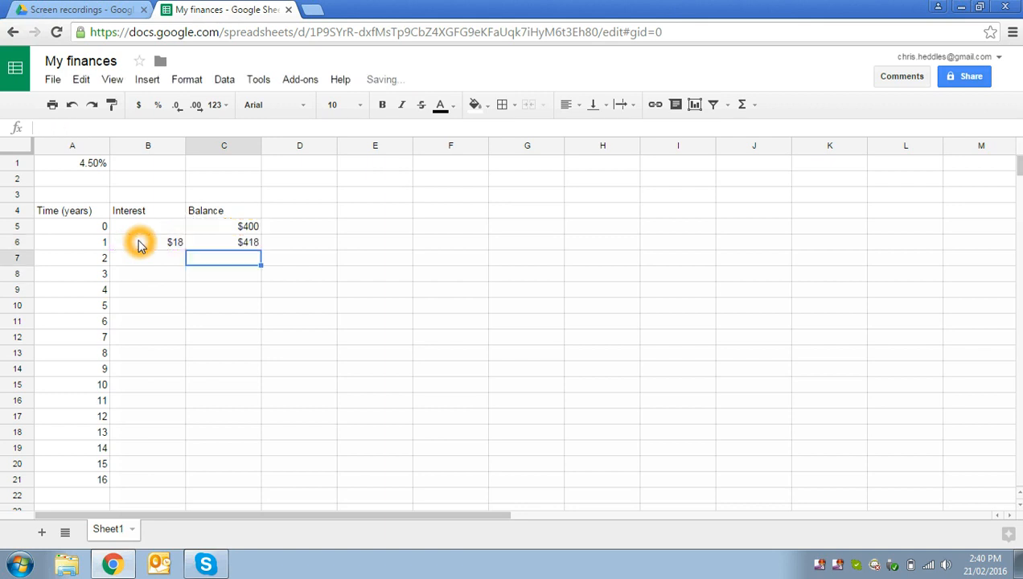
- Fill the year 1 interest and balance formulas from B6:C6 down through row 21
{"action": "left_click", "coordinate": [254, 261]}
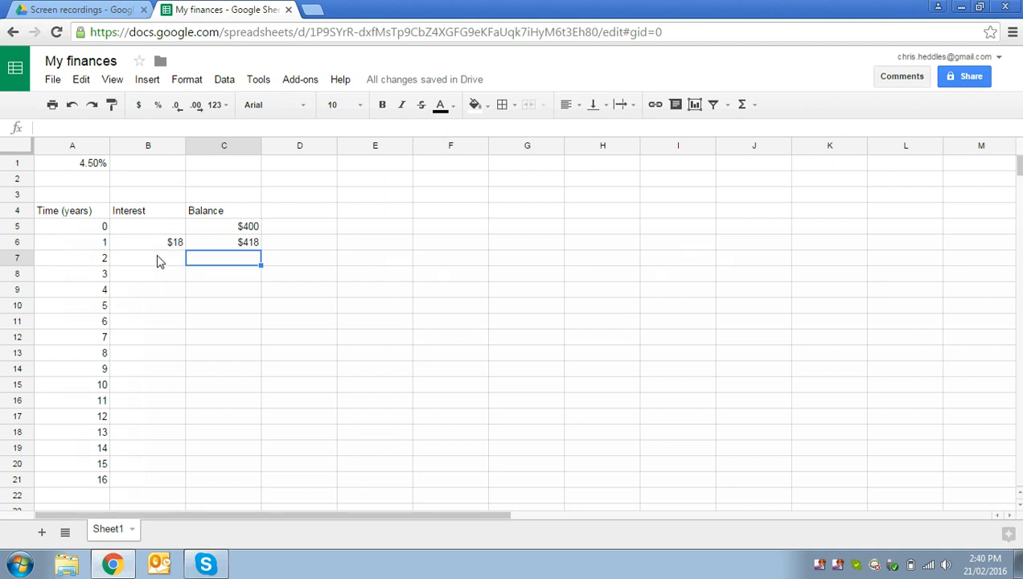
{"action": "left_click_drag", "start_coordinate": [152, 243], "coordinate": [224, 483]}
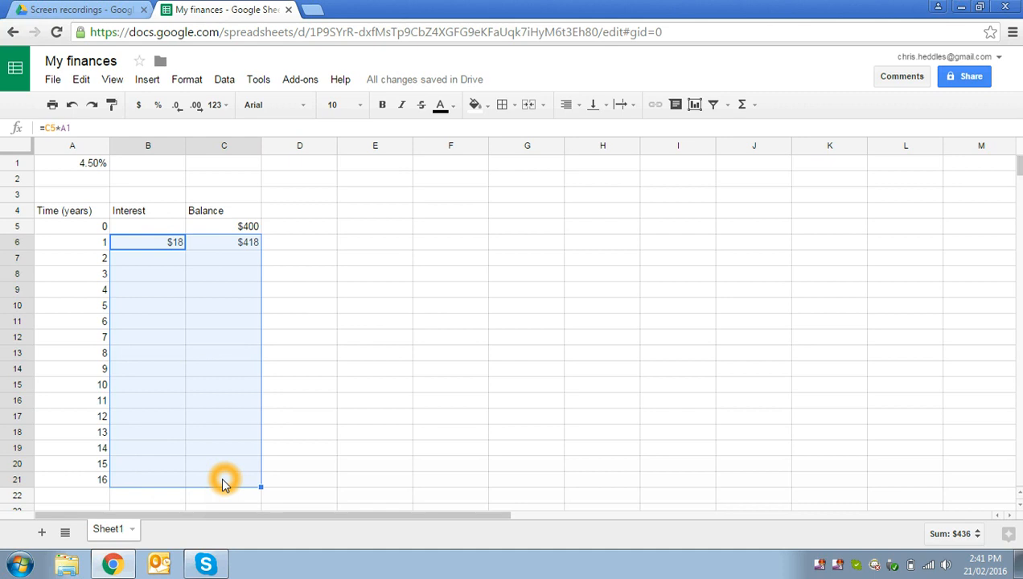
{"action": "left_click_drag", "start_coordinate": [224, 484], "coordinate": [224, 484]}
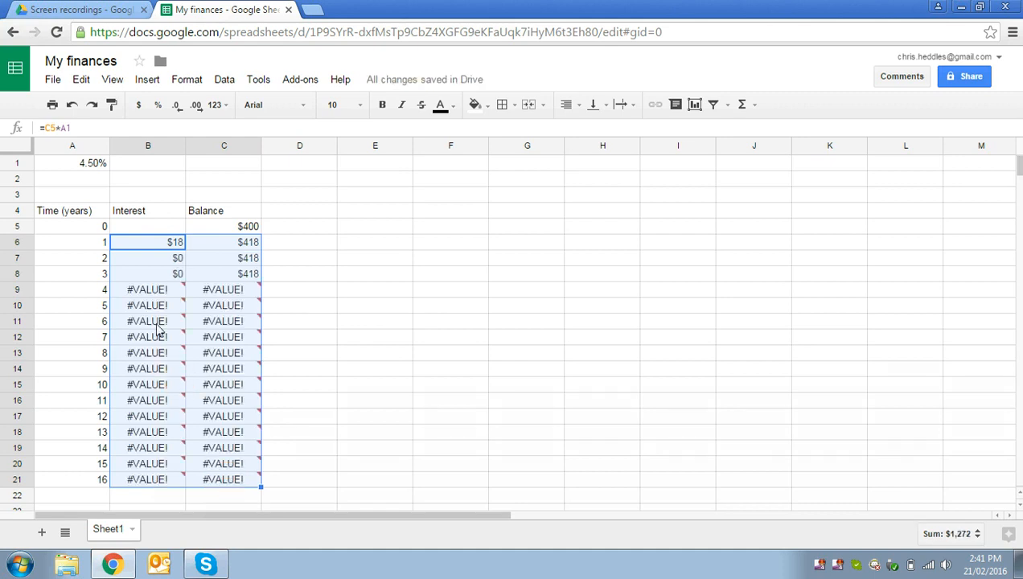
- Examine the error note in cell B10 and the cell references in the year 2 interest formula in B7
{"action": "mouse_move", "coordinate": [147, 309]}
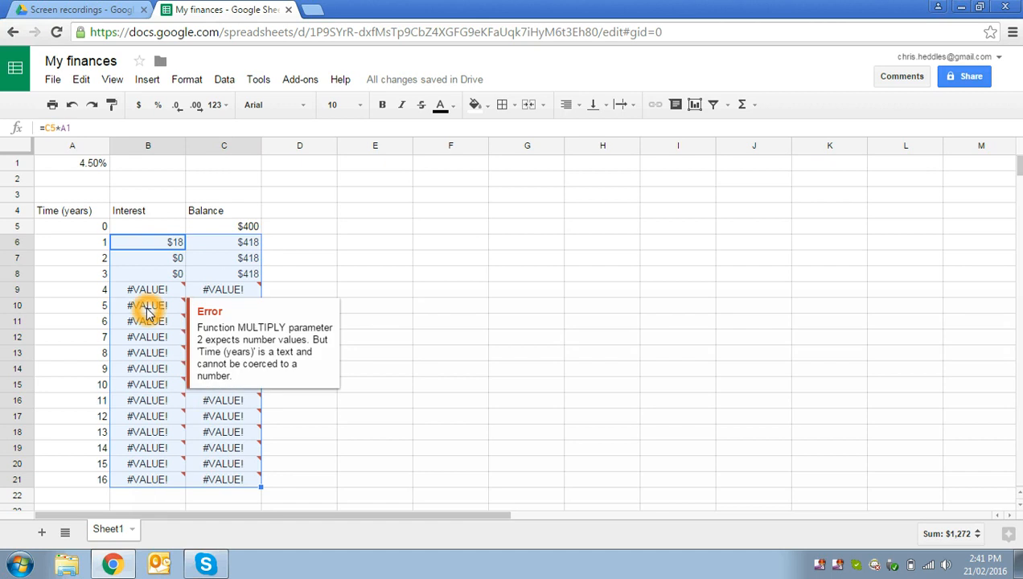
{"action": "left_click", "coordinate": [159, 261]}
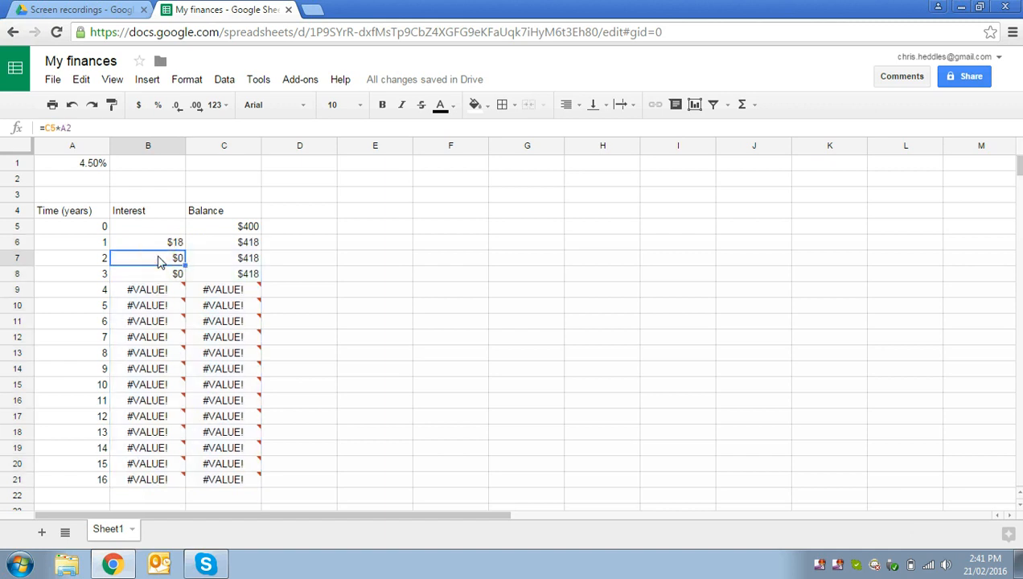
{"action": "double_click", "coordinate": [159, 261]}
{"action": "left_click", "coordinate": [76, 124]}
{"action": "left_click", "coordinate": [74, 128]}
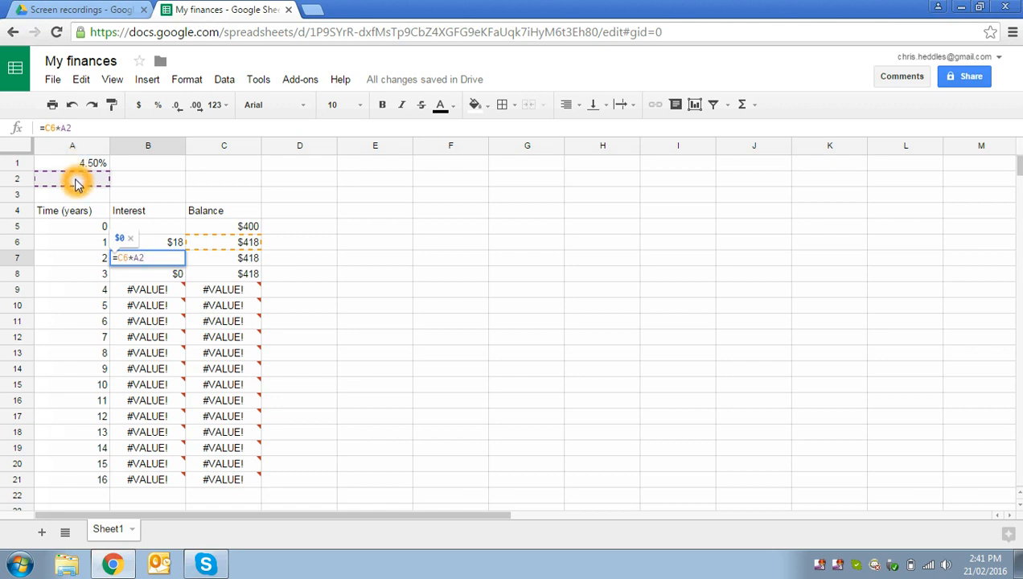
{"action": "key", "text": "Return"}
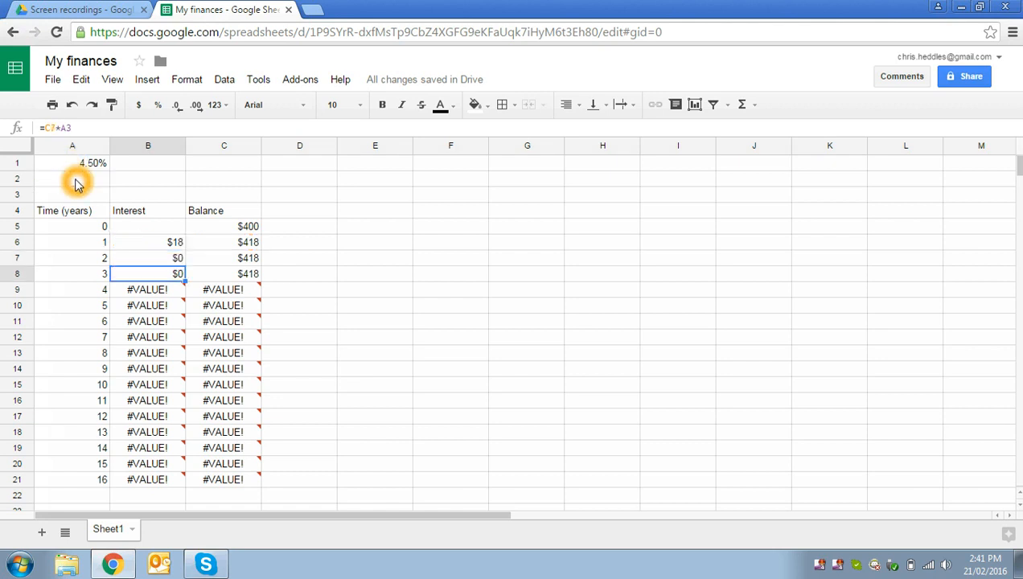
- Change the year 1 interest formula in B6 to =C5*$A$1 so the rate reference is absolute
{"action": "left_click", "coordinate": [148, 247]}
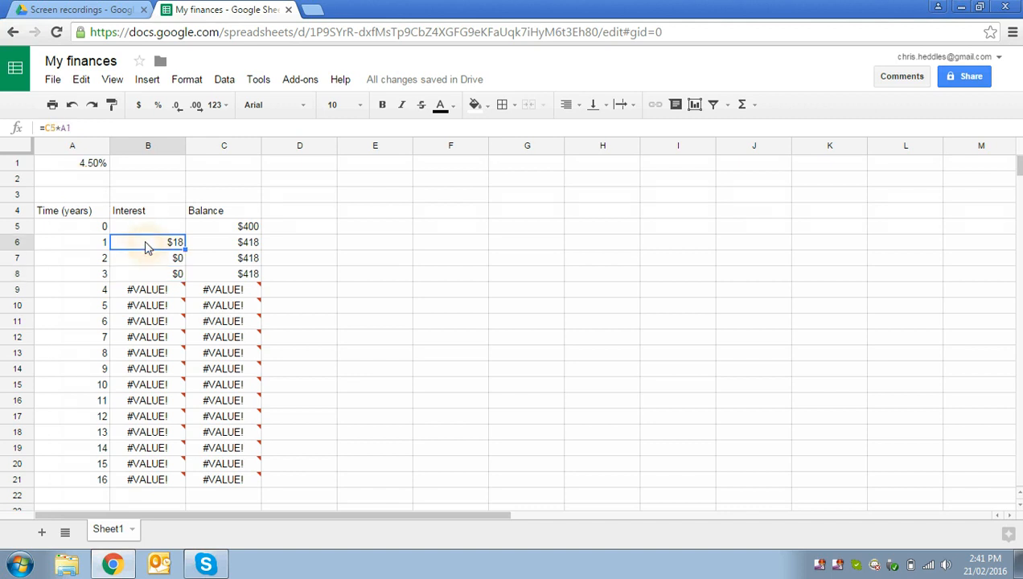
{"action": "left_click", "coordinate": [54, 129]}
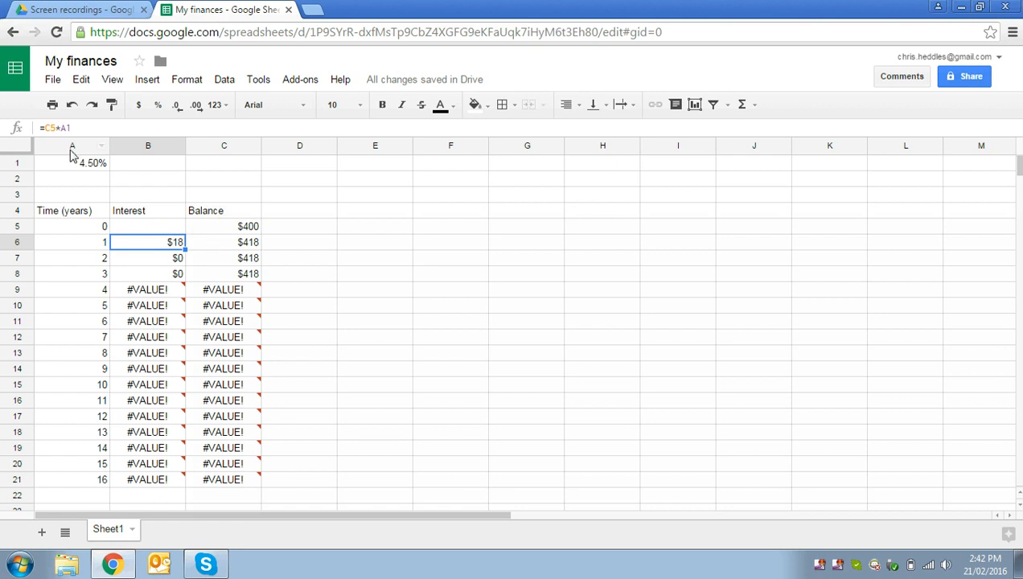
{"action": "left_click", "coordinate": [62, 126]}
{"action": "left_click", "coordinate": [61, 127]}
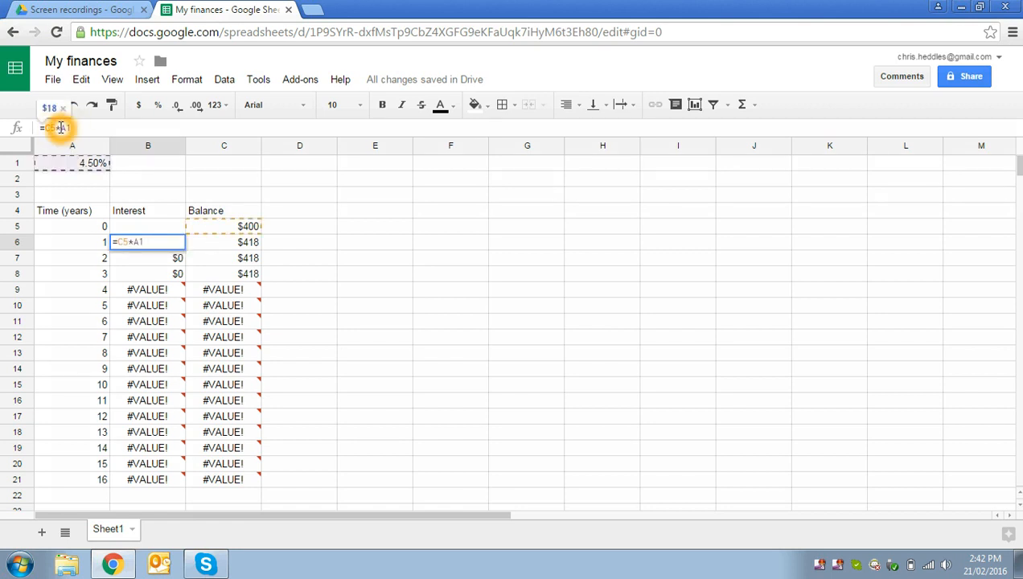
{"action": "type", "text": "$A$"}
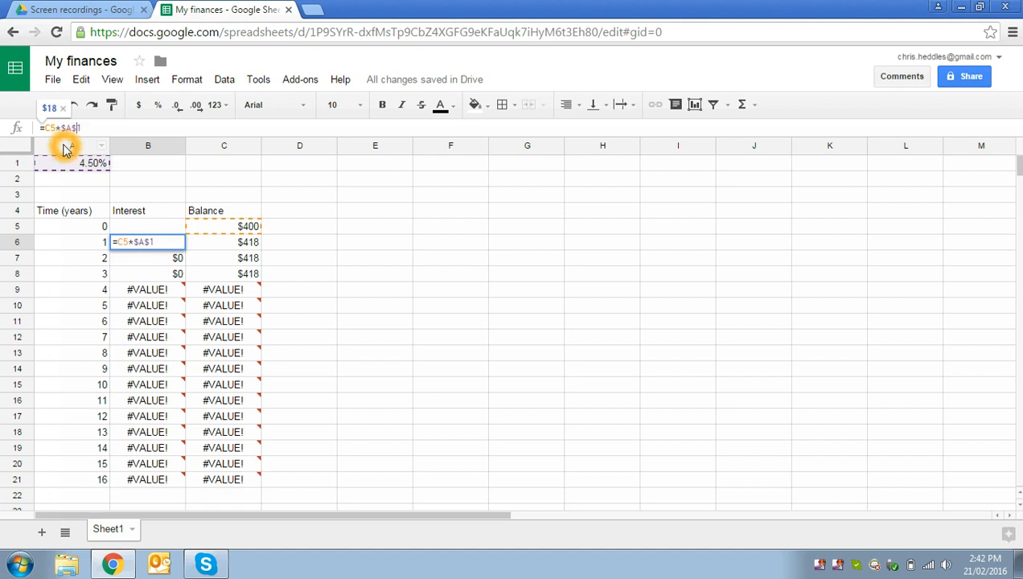
{"action": "key", "text": "Return"}
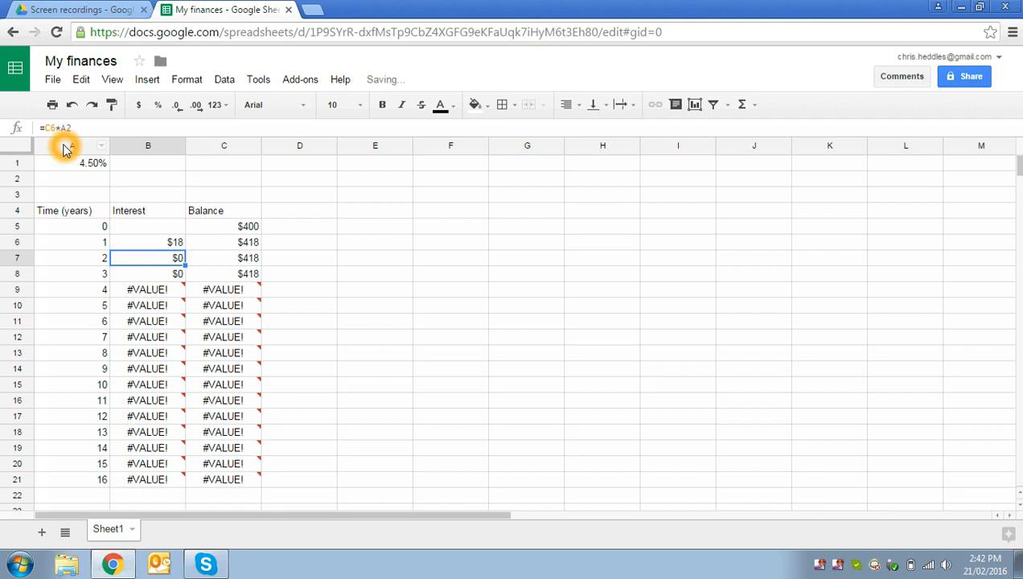
- Fill the corrected interest formula from B6 down through B21
{"action": "key", "text": "Up"}
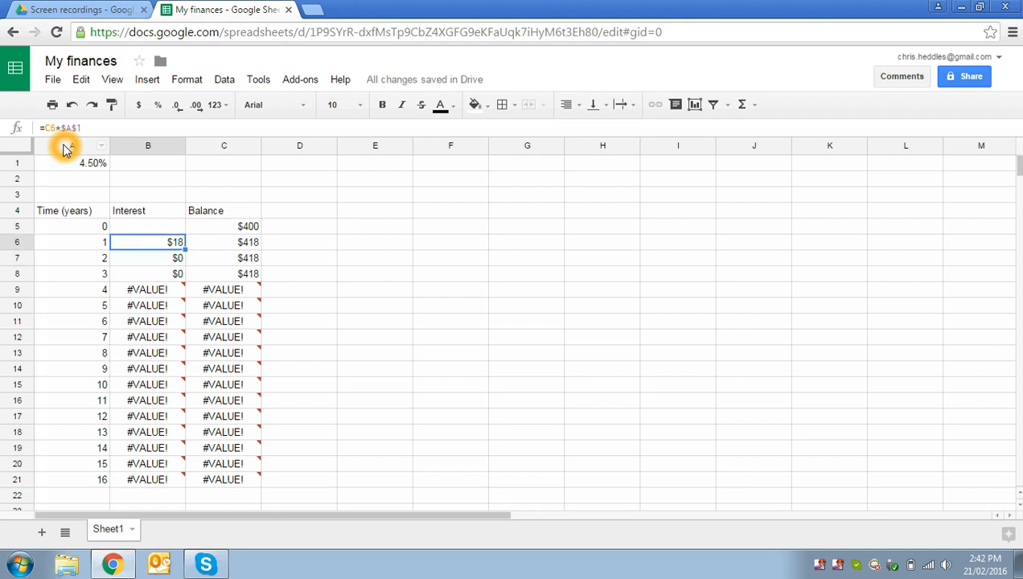
{"action": "key", "text": "shift+Down"}
{"action": "key", "text": "shift+Down"}
{"action": "key", "text": "shift+Down"}
{"action": "key", "text": "shift+Down"}
{"action": "key", "text": "shift+Down"}
{"action": "key", "text": "shift+Down"}
{"action": "key", "text": "shift+Down"}
{"action": "key", "text": "shift+Down"}
{"action": "key", "text": "shift+Down"}
{"action": "key", "text": "shift+Down"}
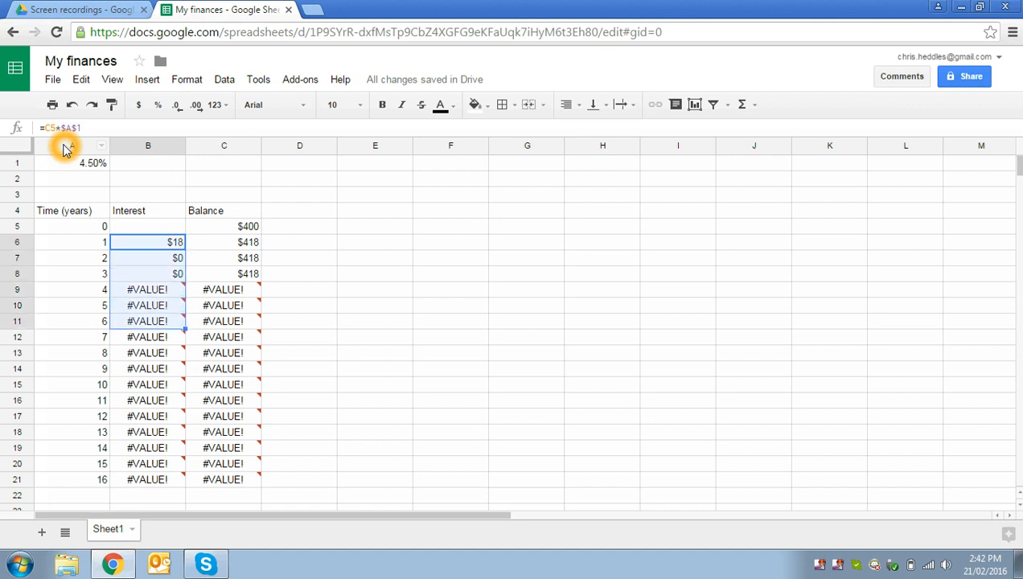
{"action": "key", "text": "shift+Down"}
{"action": "key", "text": "shift+Down"}
{"action": "key", "text": "shift+Down"}
{"action": "key", "text": "shift+Down"}
{"action": "key", "text": "shift+Down"}
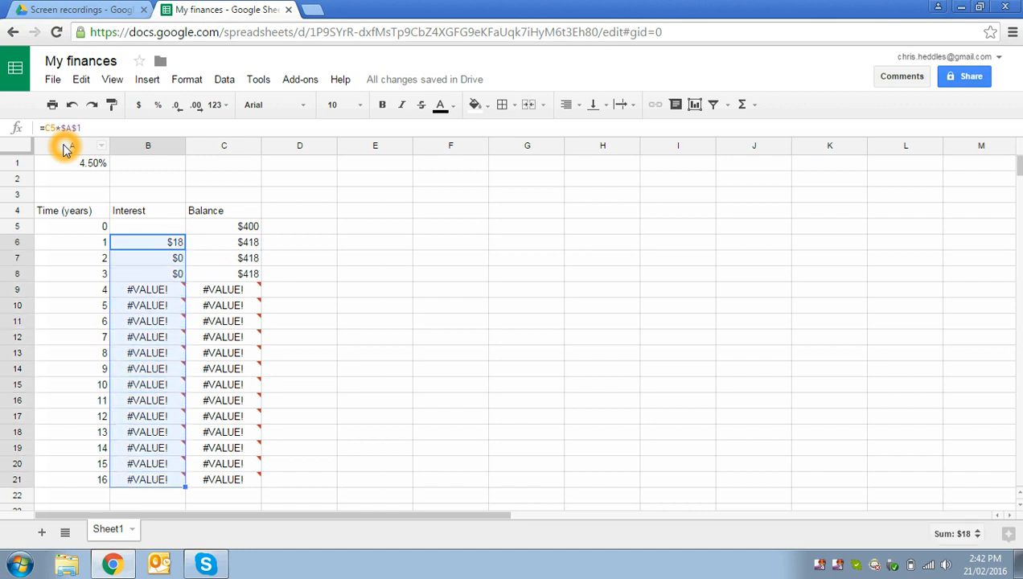
{"action": "key", "text": "ctrl+d"}
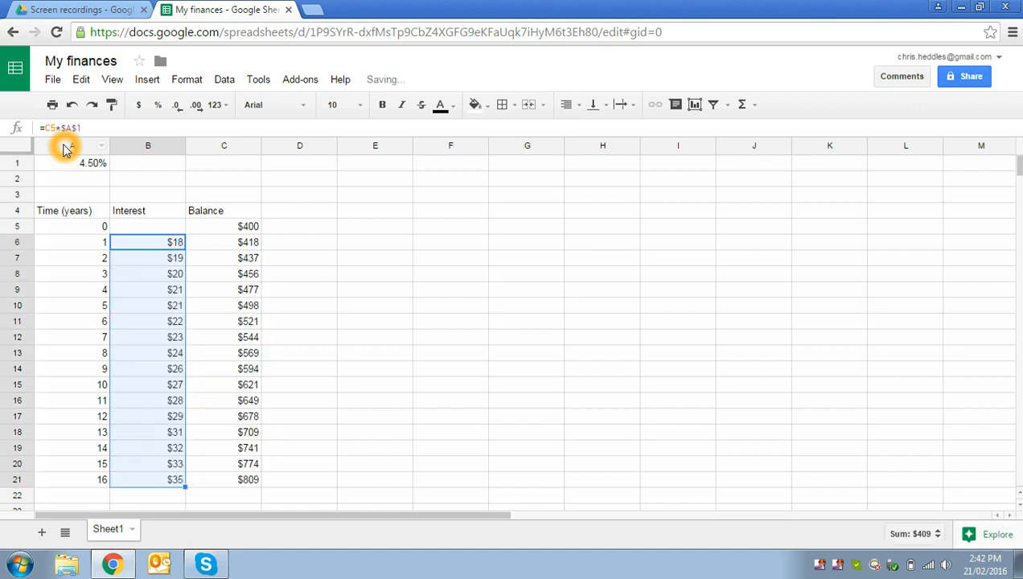
- Inspect the cell references in the year 7 interest formula in B12 and the year 10 balance formula in C15
{"action": "double_click", "coordinate": [145, 341]}
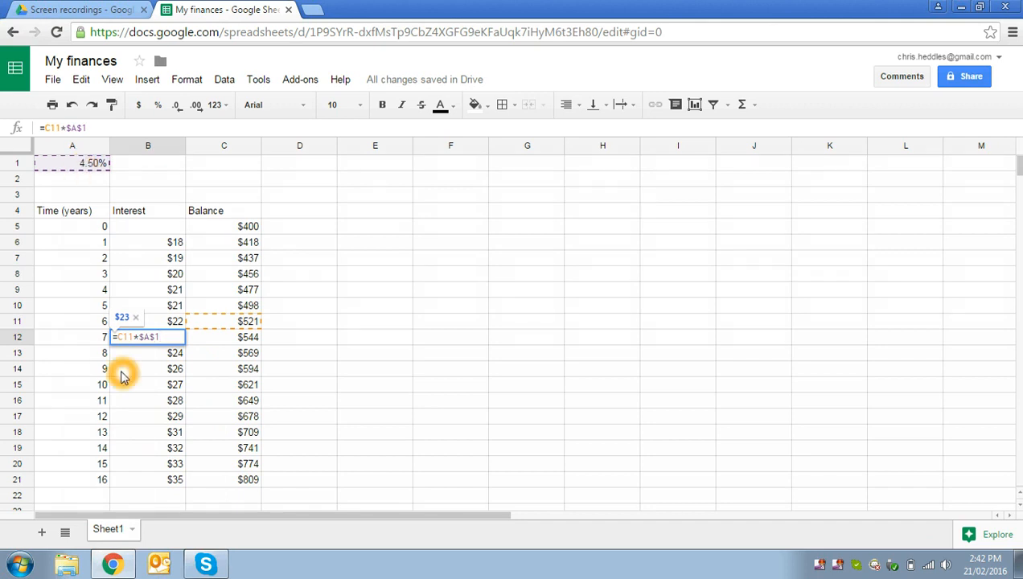
{"action": "key", "text": "Return"}
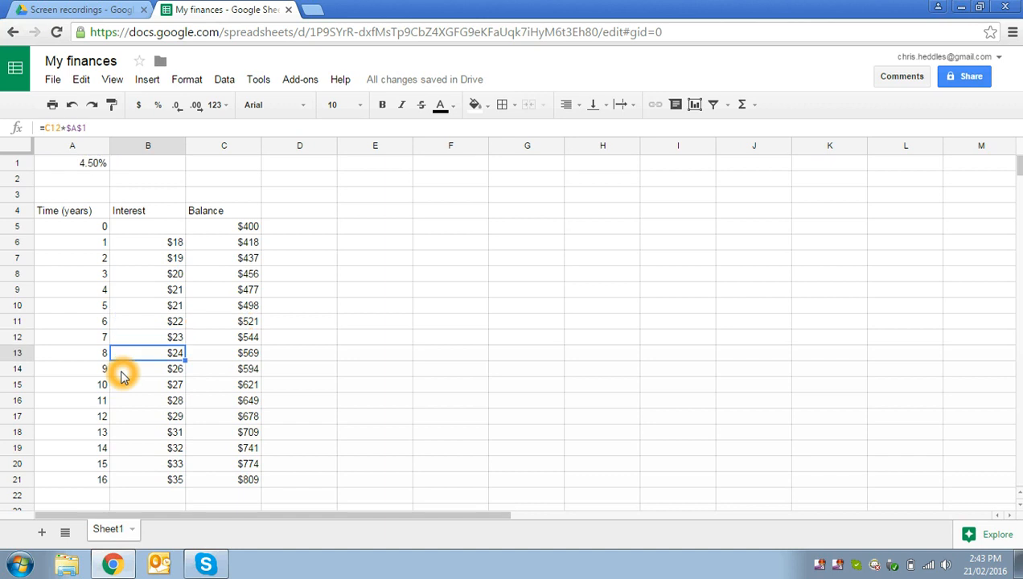
{"action": "left_click", "coordinate": [224, 387]}
{"action": "type", "text": "=C14+B15"}
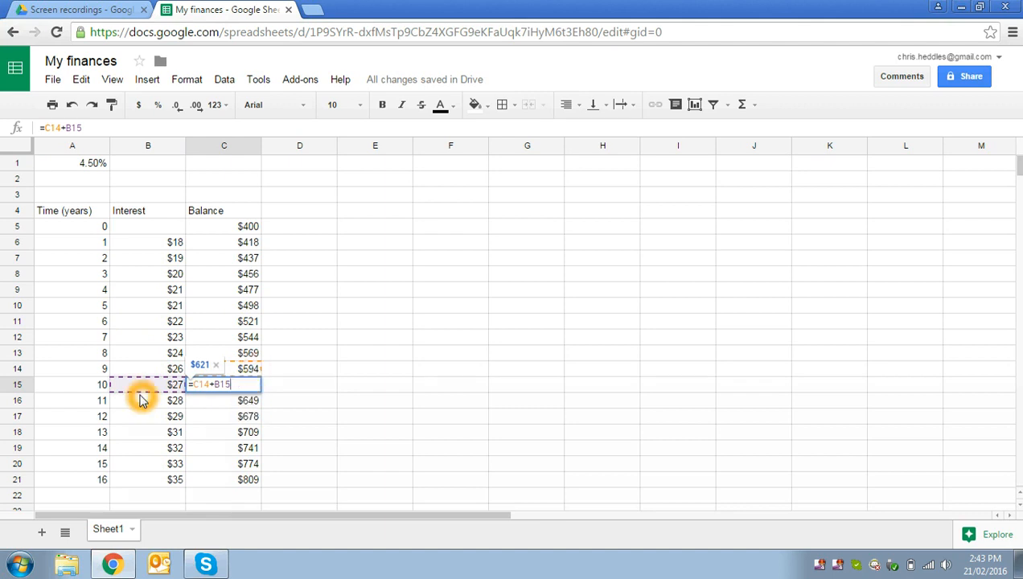
{"action": "left_click", "coordinate": [209, 389]}
{"action": "left_click", "coordinate": [227, 391]}
{"action": "left_click", "coordinate": [162, 384]}
{"action": "left_click", "coordinate": [212, 386]}
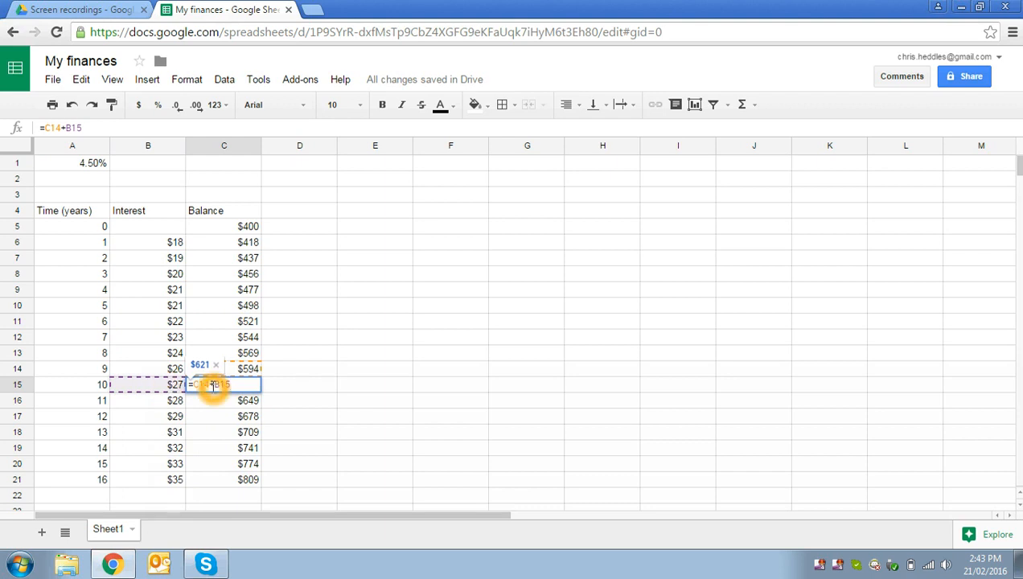
{"action": "left_click", "coordinate": [212, 386]}
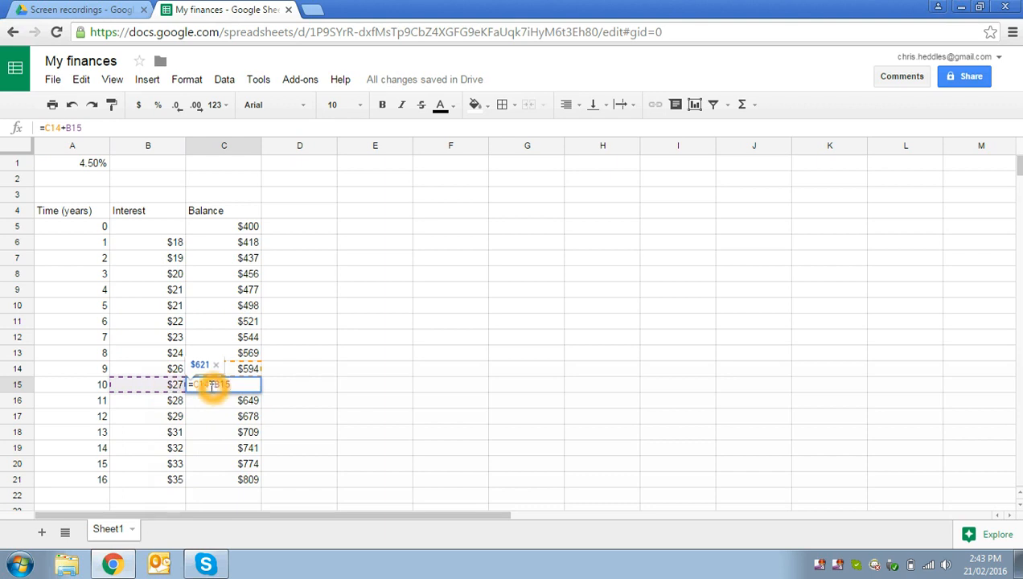